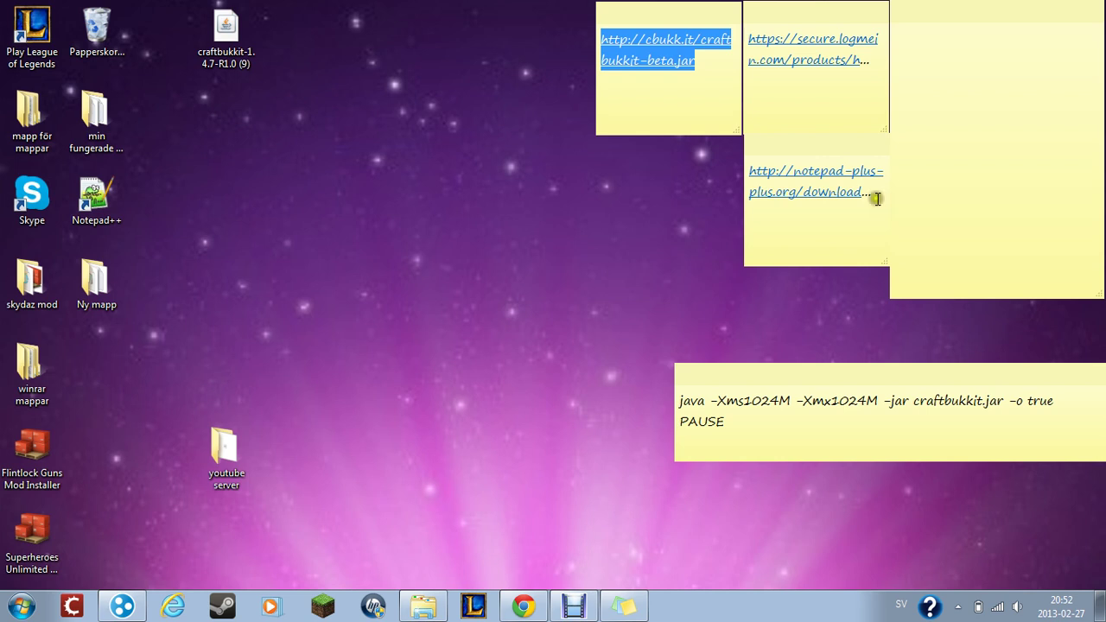
- Open the notepad-plus-plus.org download link from the sticky note in Chrome
{"action": "left_click_drag", "start_coordinate": [871, 192], "coordinate": [742, 158]}
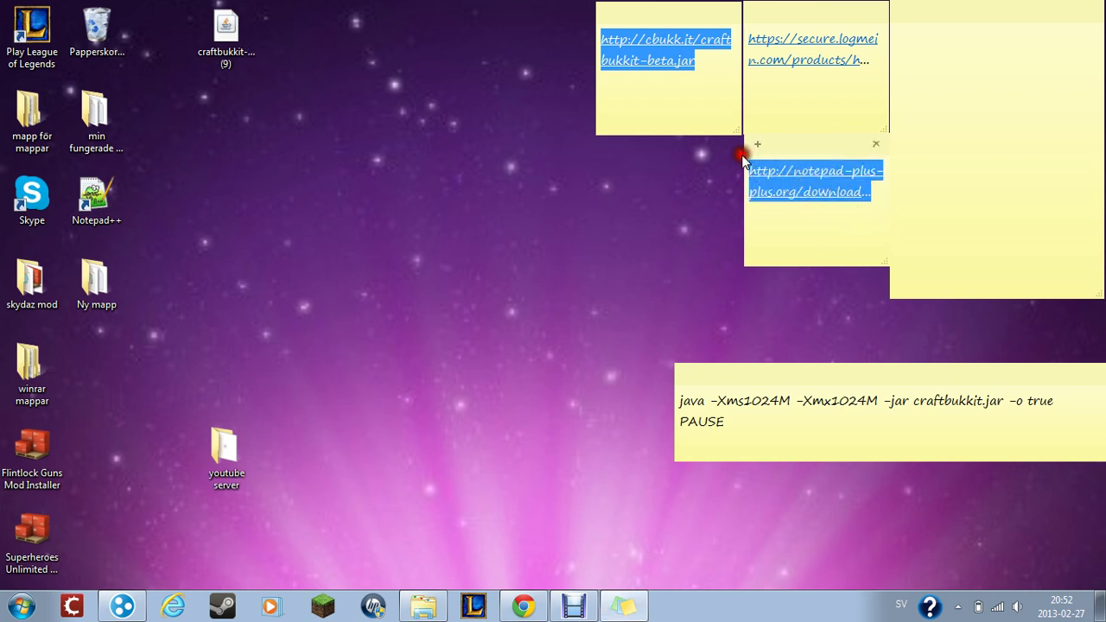
{"action": "left_click", "coordinate": [777, 179]}
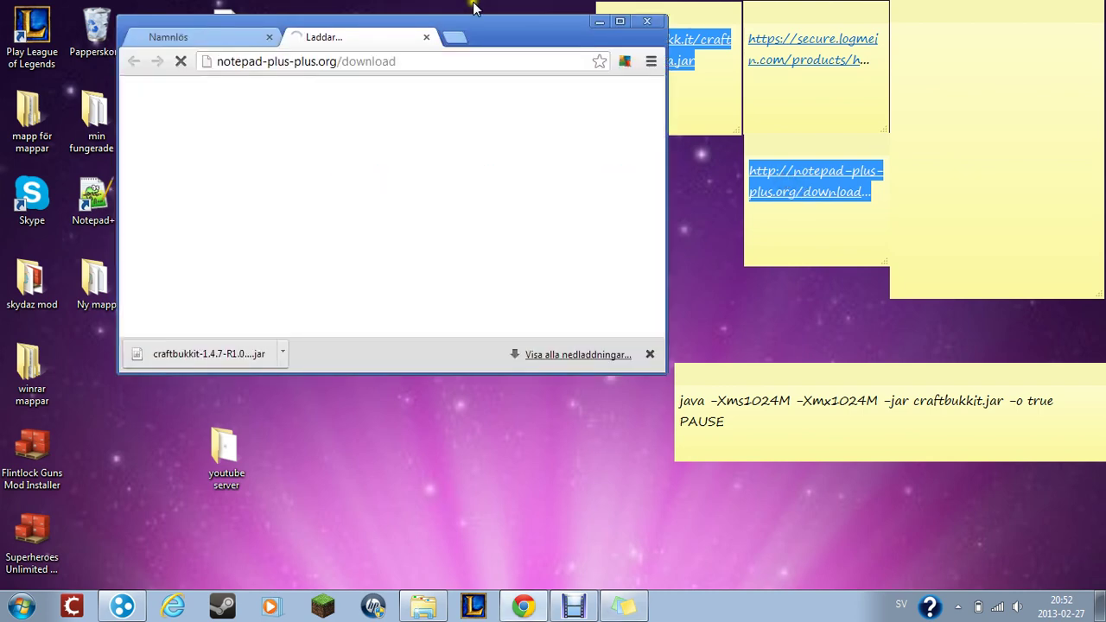
- Maximize Chrome and download the Notepad++ 6.3 installer, npp.6.3.Installer.exe
{"action": "left_click", "coordinate": [619, 20]}
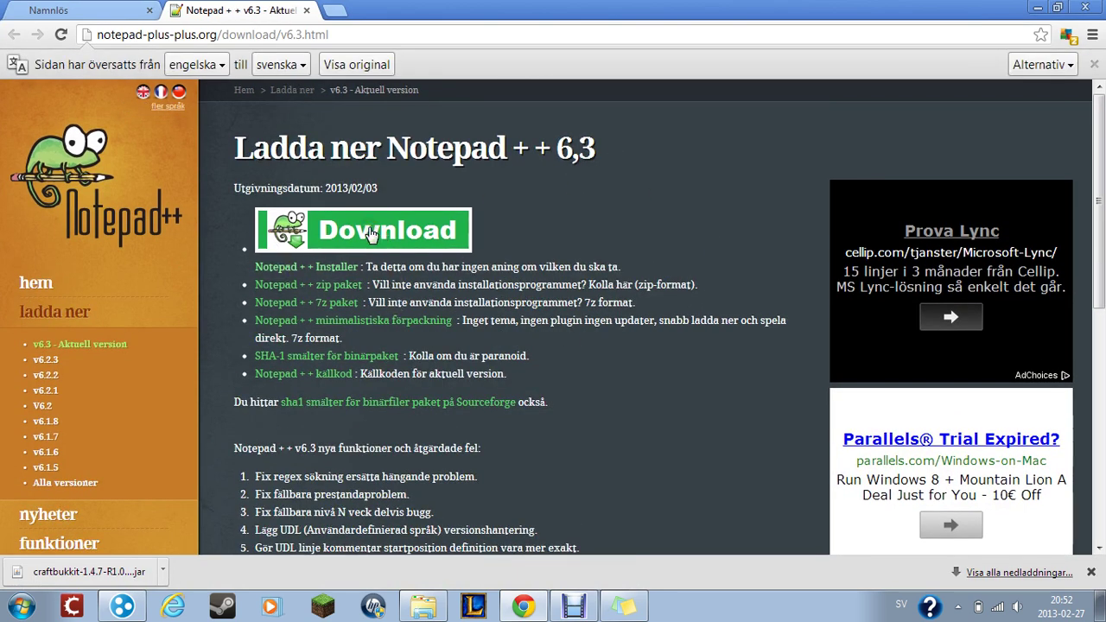
{"action": "left_click", "coordinate": [413, 221]}
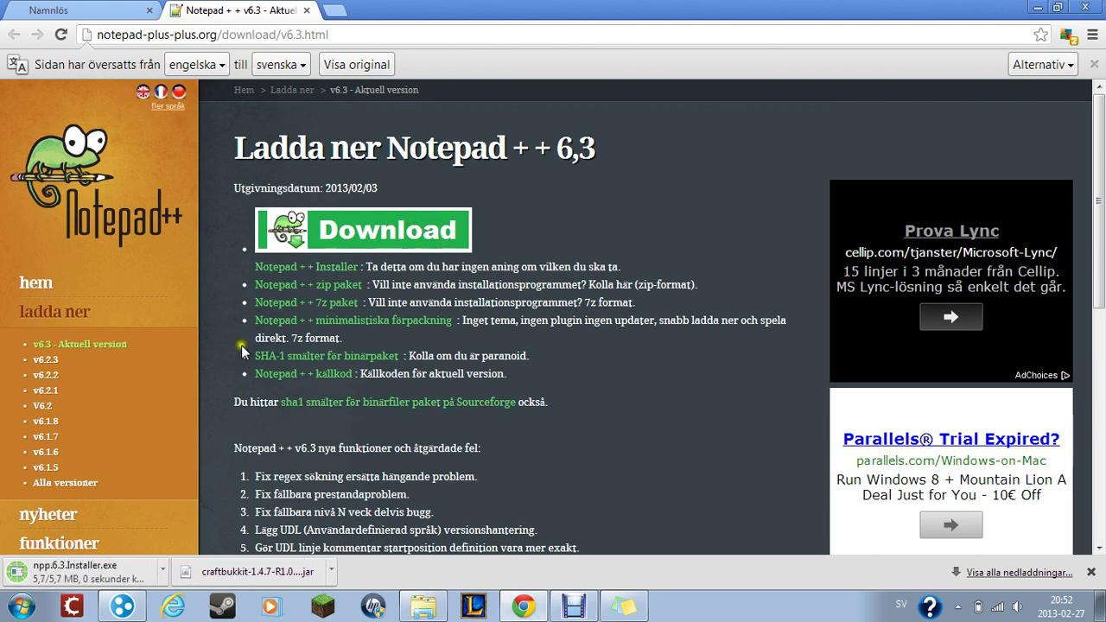
{"action": "right_click", "coordinate": [97, 571]}
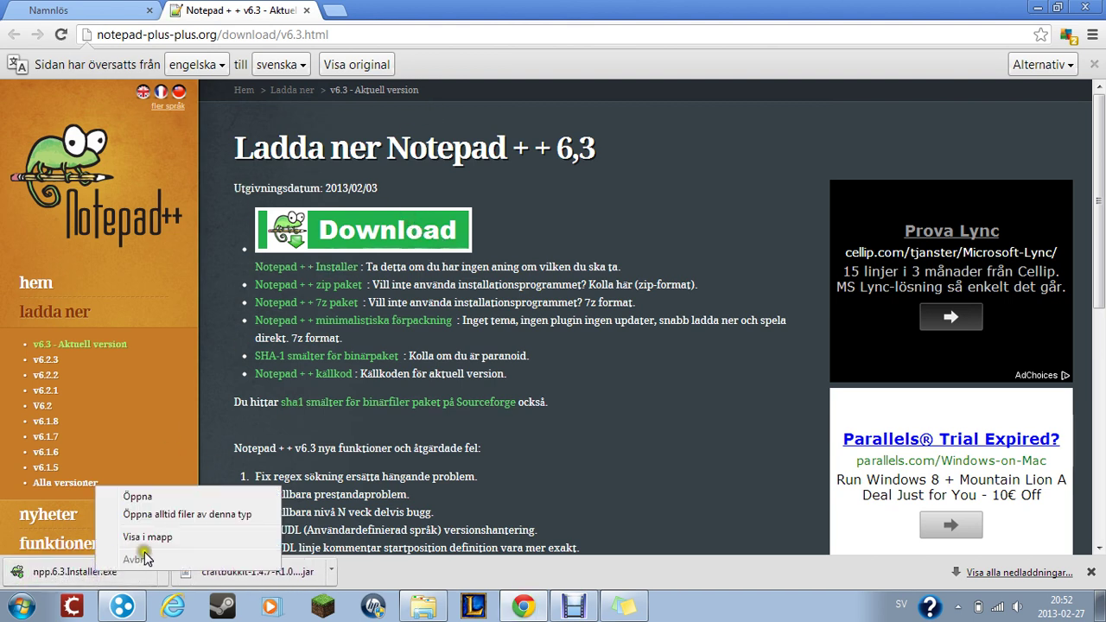
- Rearrange the Chrome window, then minimize it back to the desktop sticky notes
{"action": "double_click", "coordinate": [748, 26]}
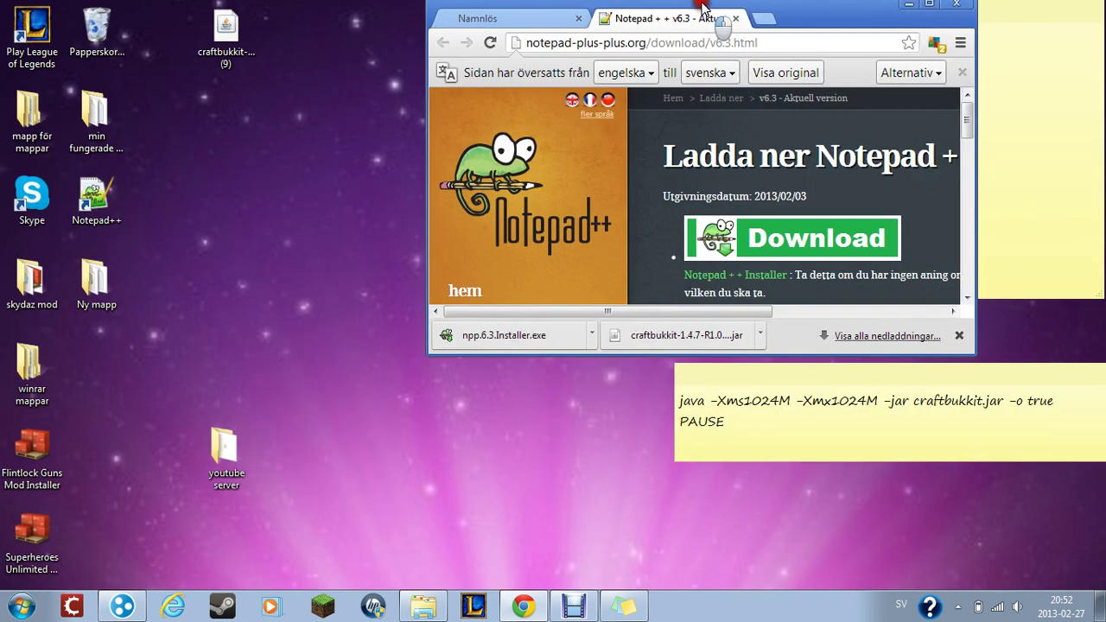
{"action": "left_click_drag", "start_coordinate": [723, 28], "coordinate": [603, 7]}
{"action": "double_click", "coordinate": [602, 7]}
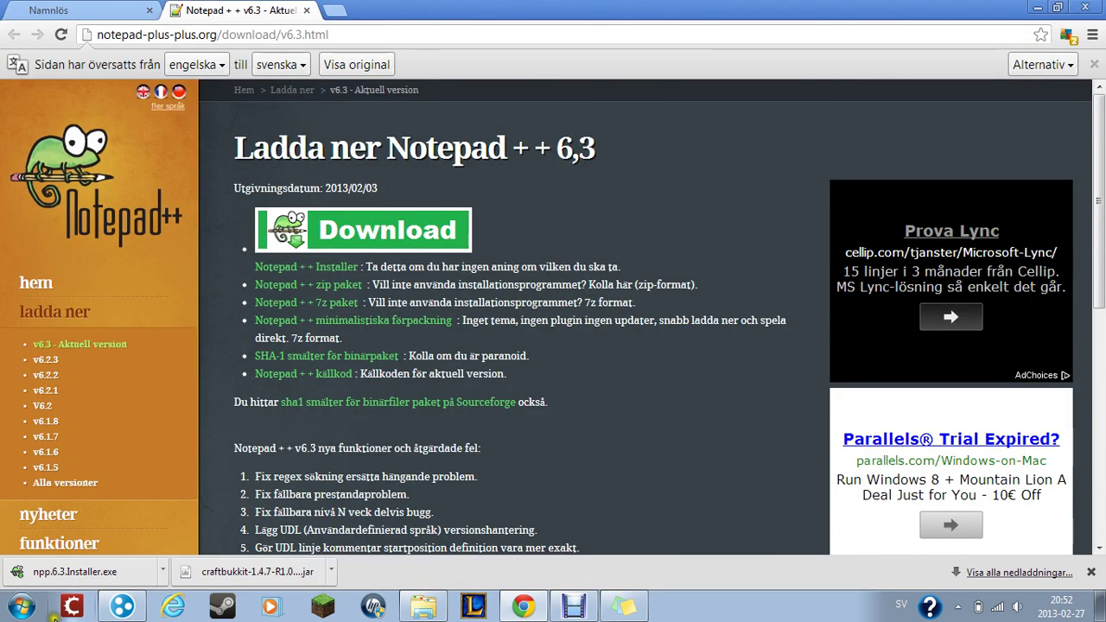
{"action": "left_click_drag", "start_coordinate": [1099, 202], "coordinate": [1099, 224]}
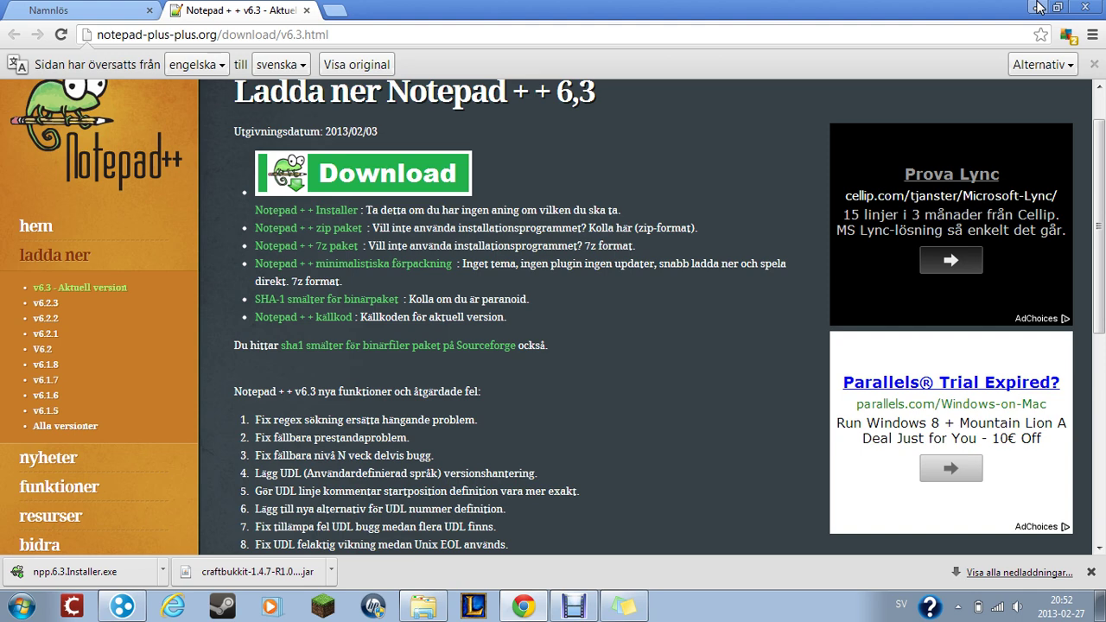
{"action": "left_click", "coordinate": [1039, 8]}
{"action": "left_click", "coordinate": [578, 289]}
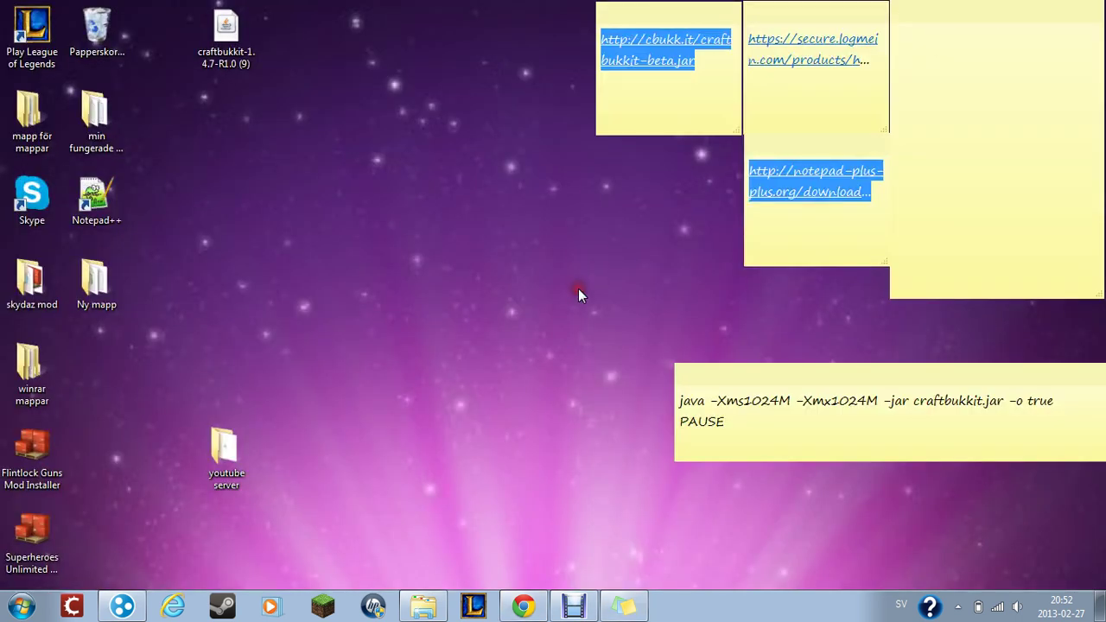
- Select the CraftBukkit download link in its sticky note
{"action": "left_click", "coordinate": [717, 92]}
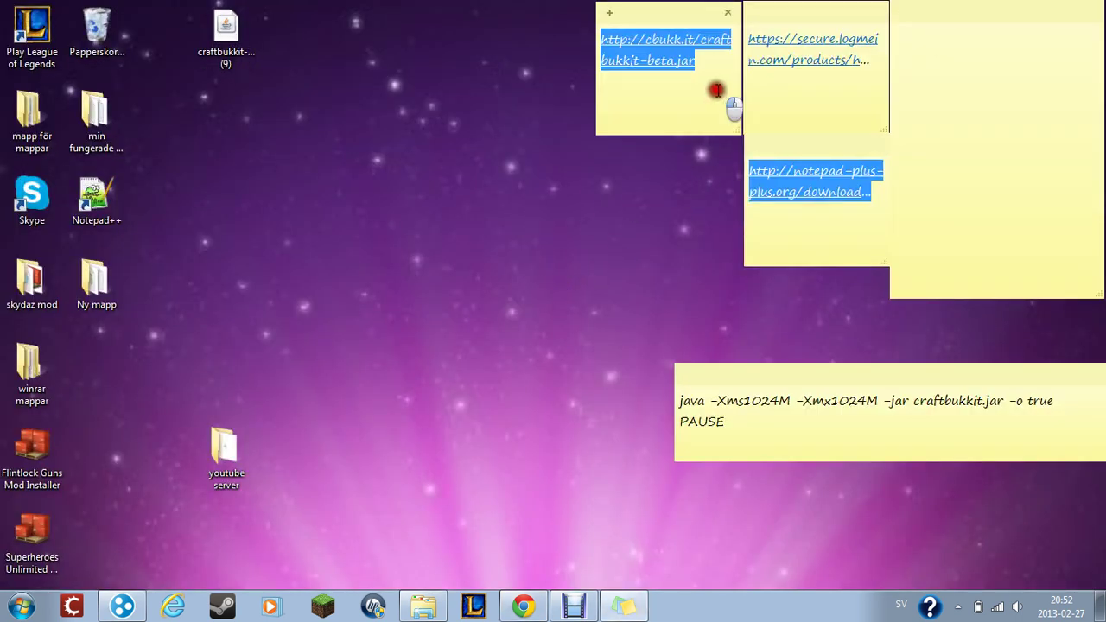
{"action": "left_click", "coordinate": [867, 196]}
{"action": "left_click", "coordinate": [689, 82]}
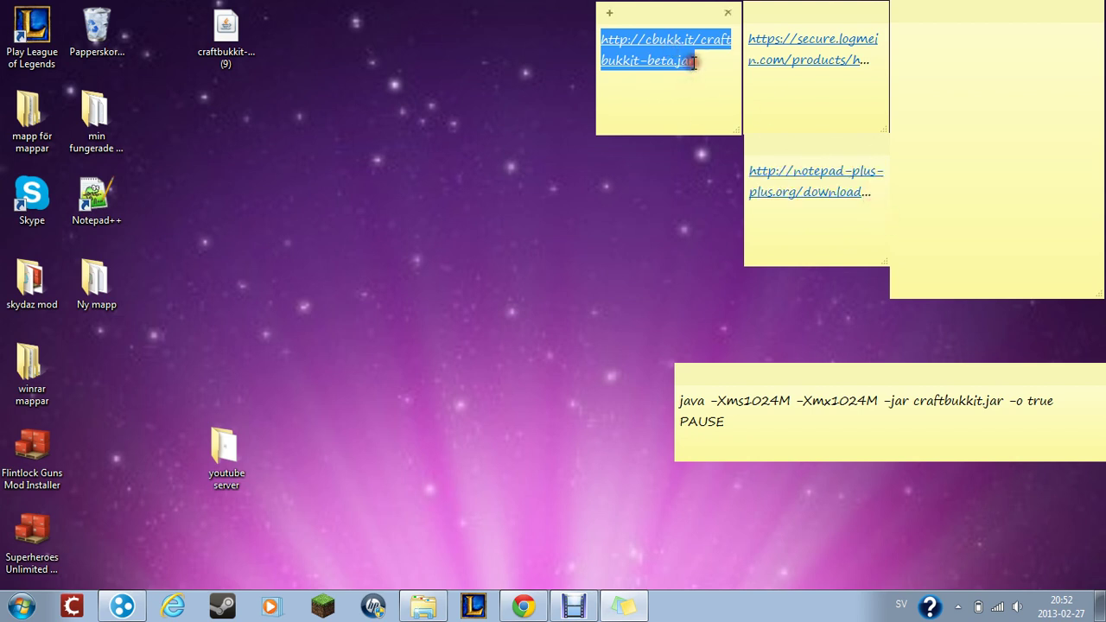
{"action": "left_click", "coordinate": [702, 62]}
{"action": "left_click_drag", "start_coordinate": [701, 61], "coordinate": [610, 42]}
- Reload the cbukk.it tab, keep the craftbukkit-1.4.7-R1.0 jar, and minimize Chrome
{"action": "left_click", "coordinate": [523, 606]}
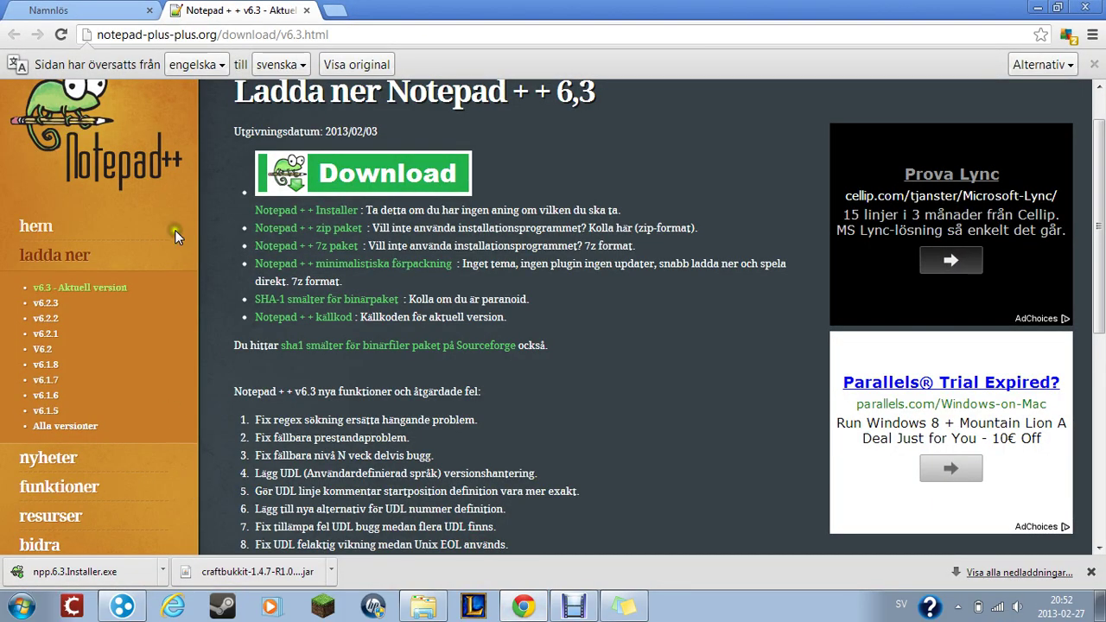
{"action": "key", "text": "ctrl+Tab"}
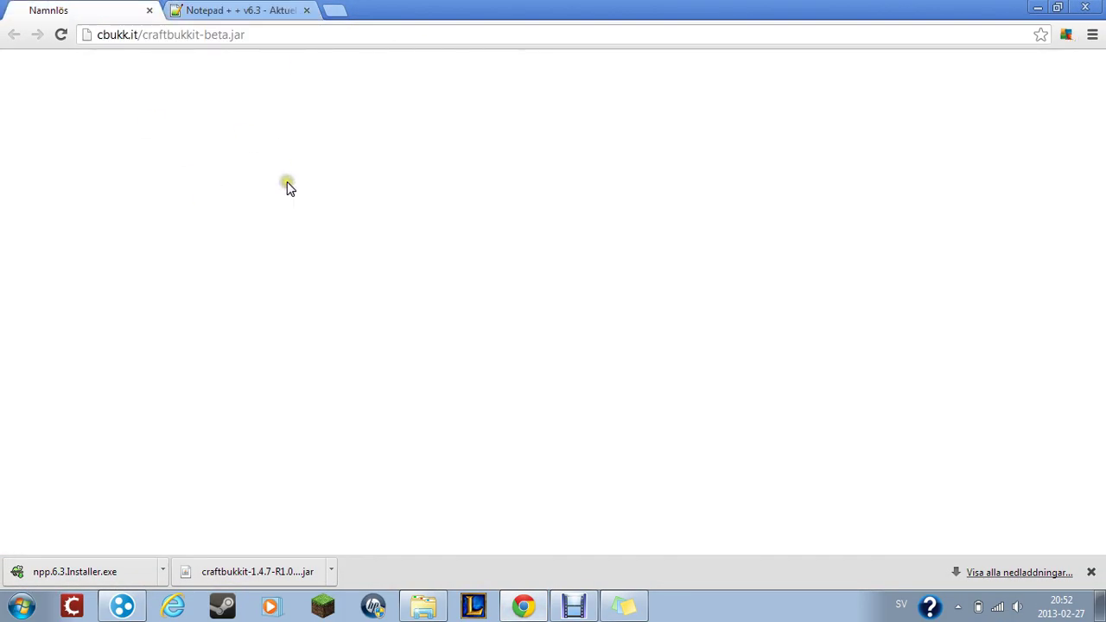
{"action": "left_click", "coordinate": [307, 35]}
{"action": "key", "text": "ctrl+c"}
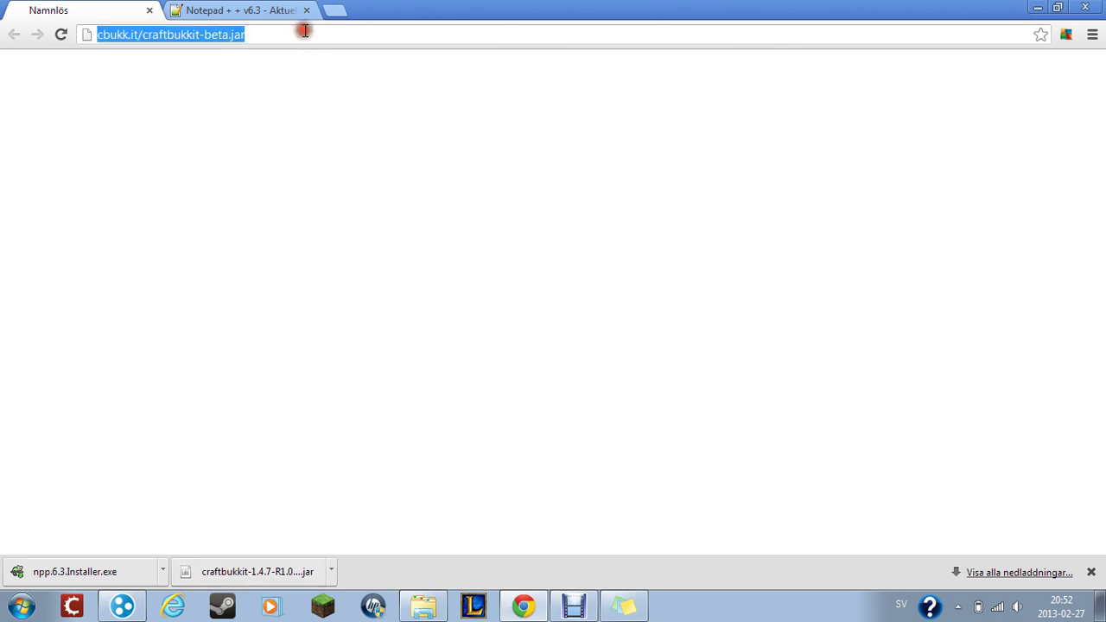
{"action": "key", "text": "Return"}
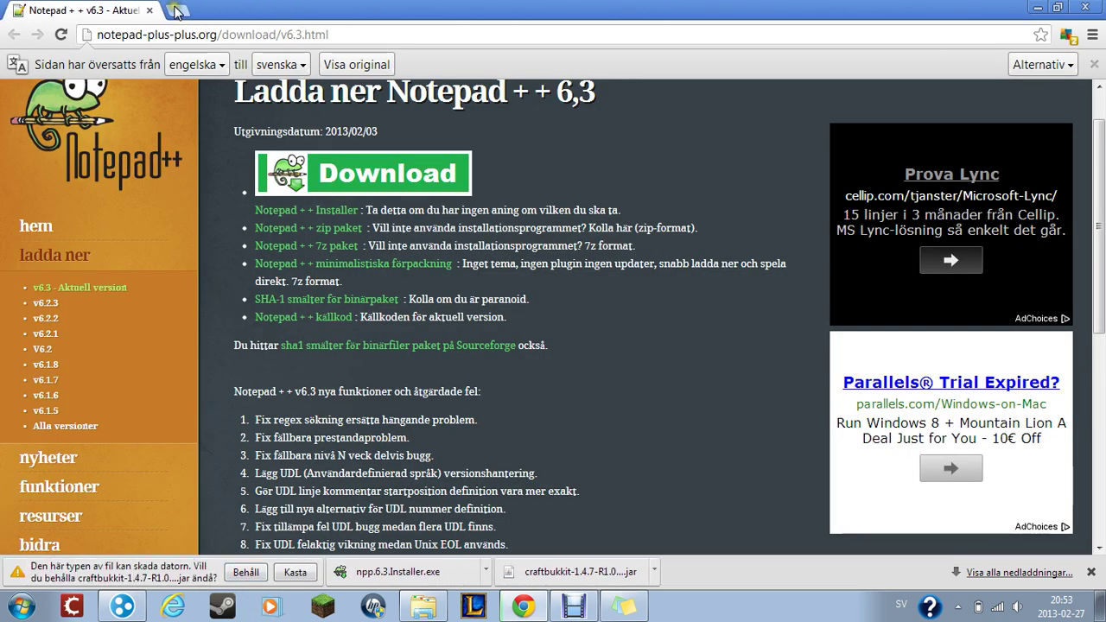
{"action": "left_click", "coordinate": [185, 9]}
{"action": "left_click", "coordinate": [247, 574]}
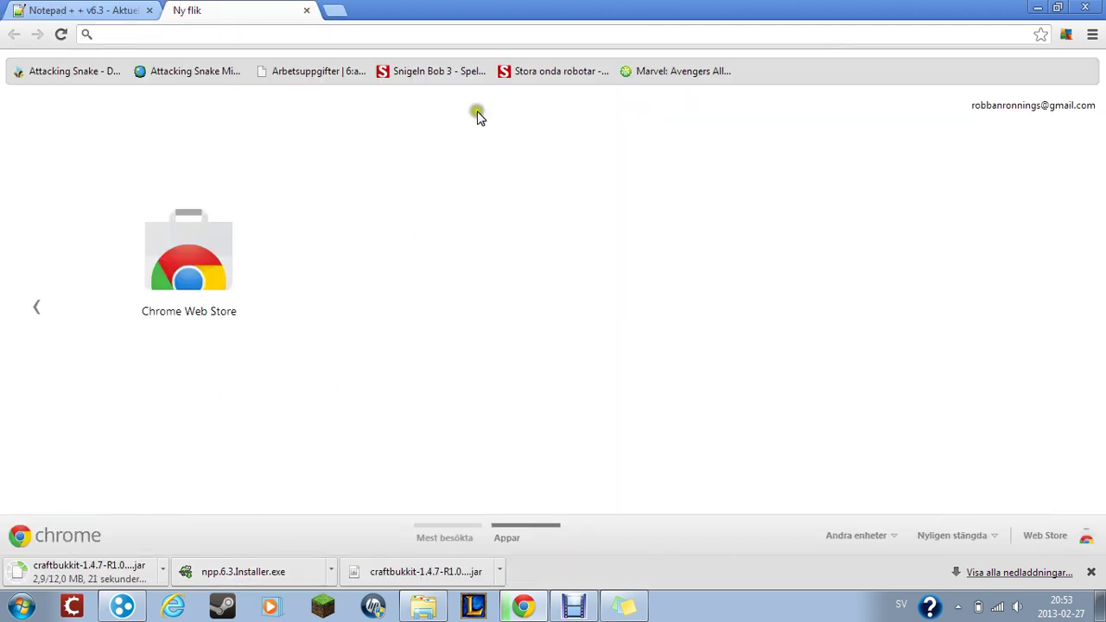
{"action": "left_click_drag", "start_coordinate": [489, 7], "coordinate": [451, 39]}
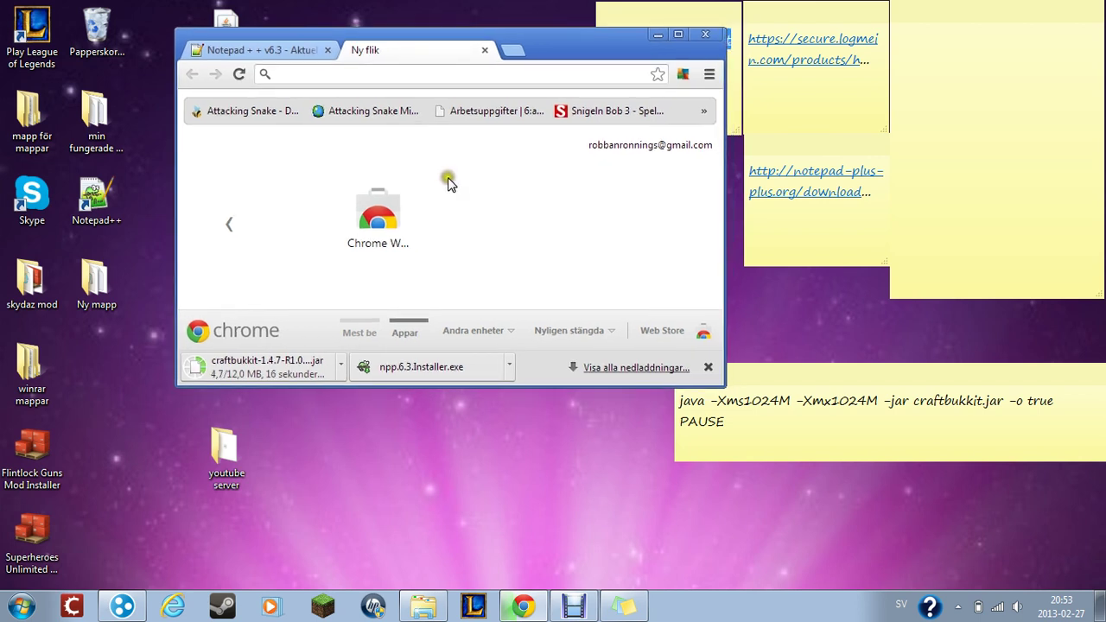
{"action": "left_click", "coordinate": [658, 36]}
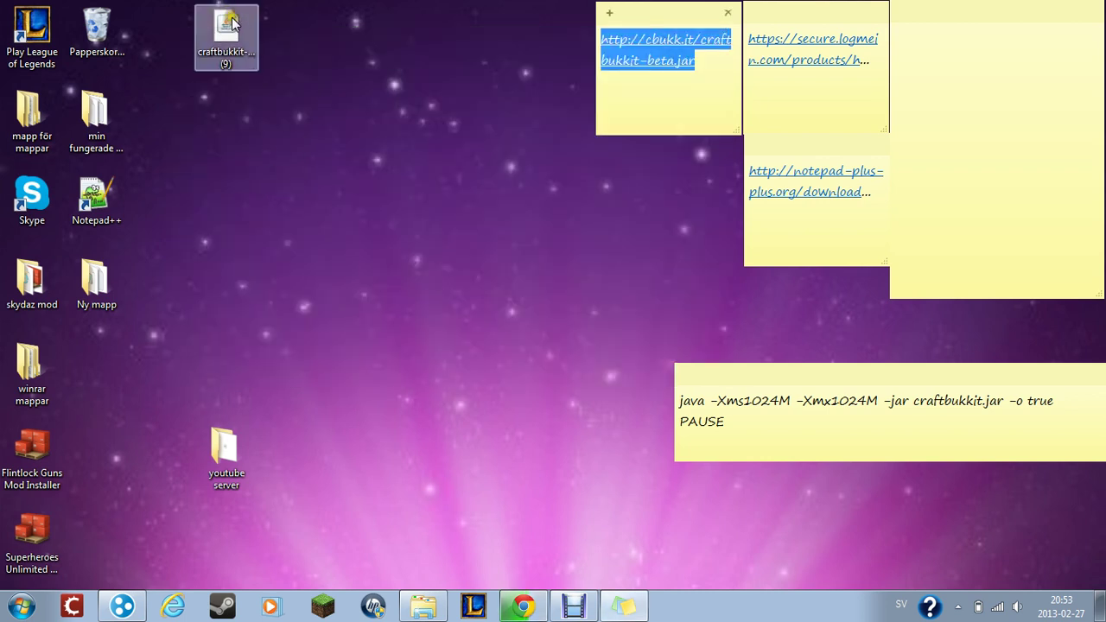
- Place the craftbukkit-1.4.7-R1.0 jar in the desktop youtube server folder and confirm it's there
{"action": "left_click", "coordinate": [407, 123]}
{"action": "left_click_drag", "start_coordinate": [225, 30], "coordinate": [314, 225]}
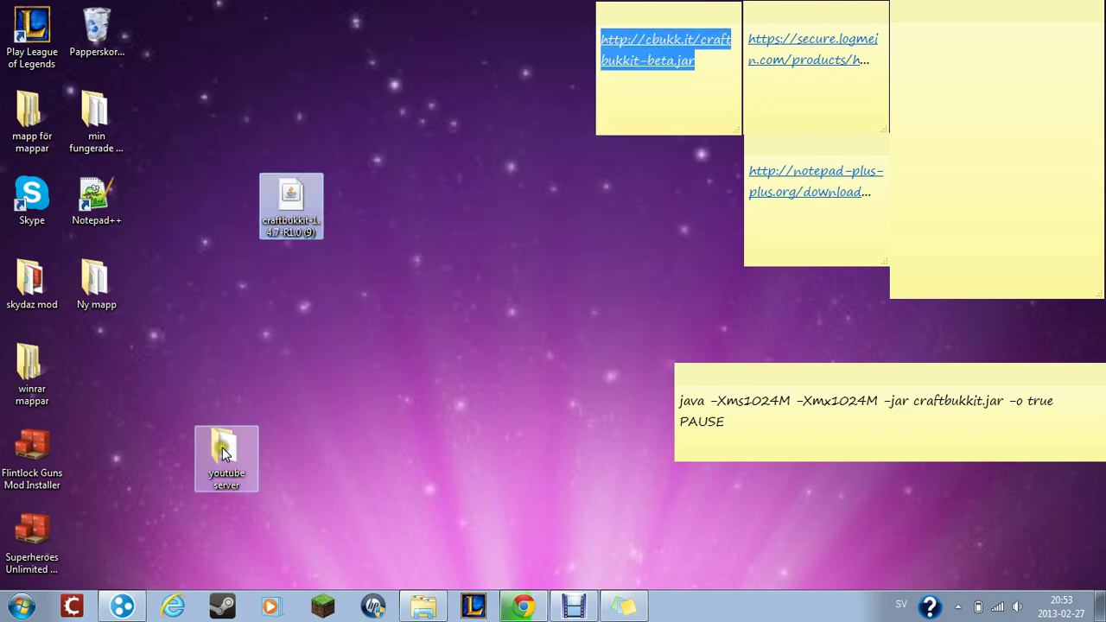
{"action": "double_click", "coordinate": [221, 449]}
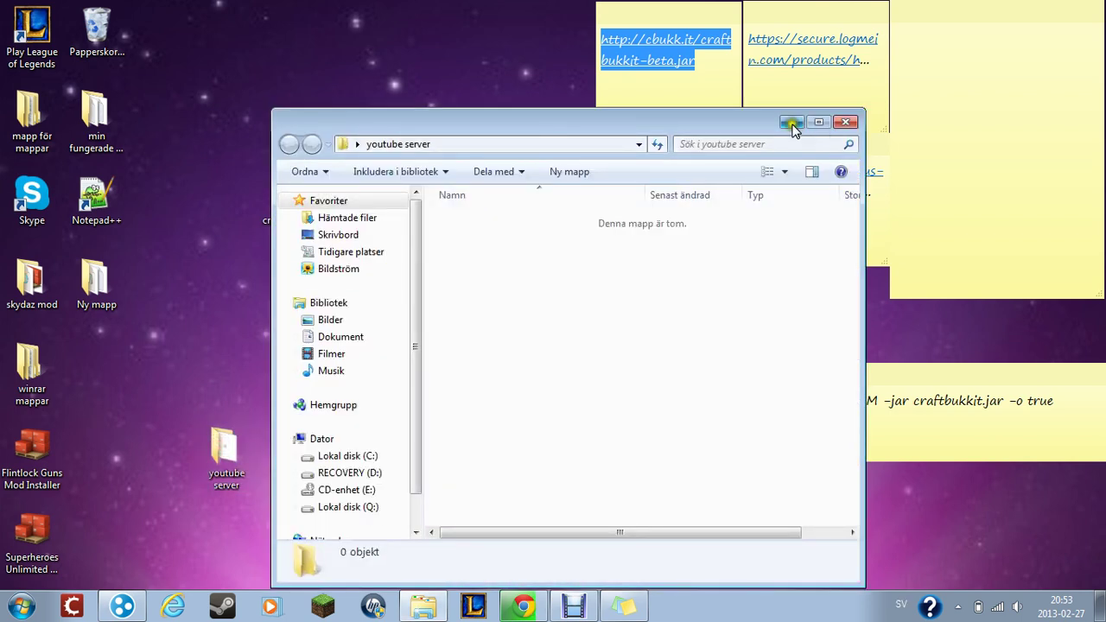
{"action": "left_click", "coordinate": [791, 123]}
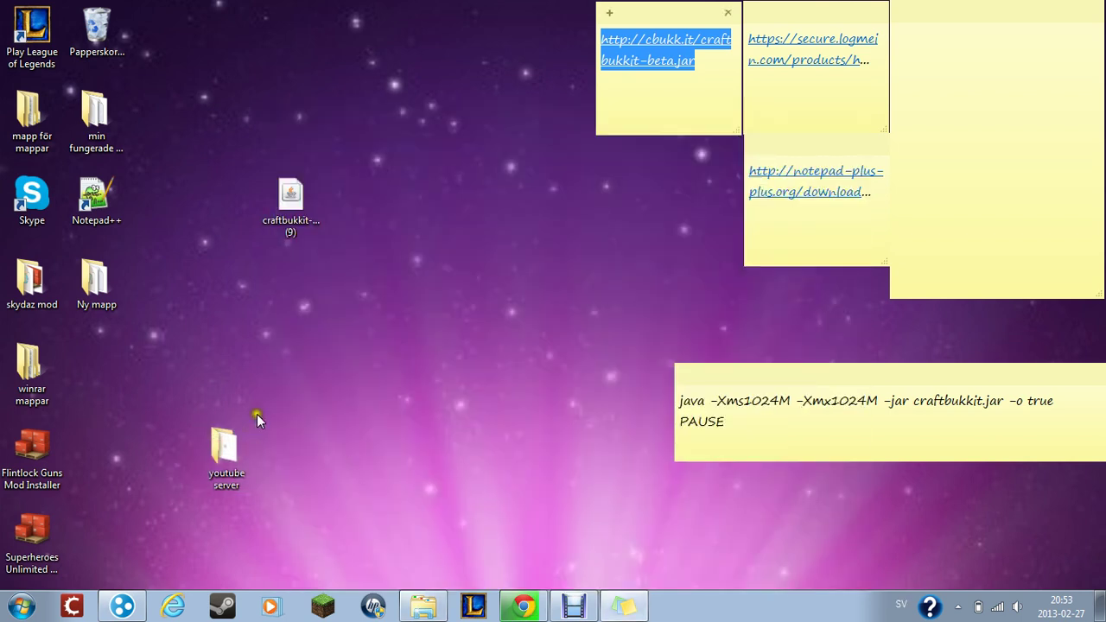
{"action": "left_click", "coordinate": [304, 289]}
{"action": "left_click", "coordinate": [228, 456]}
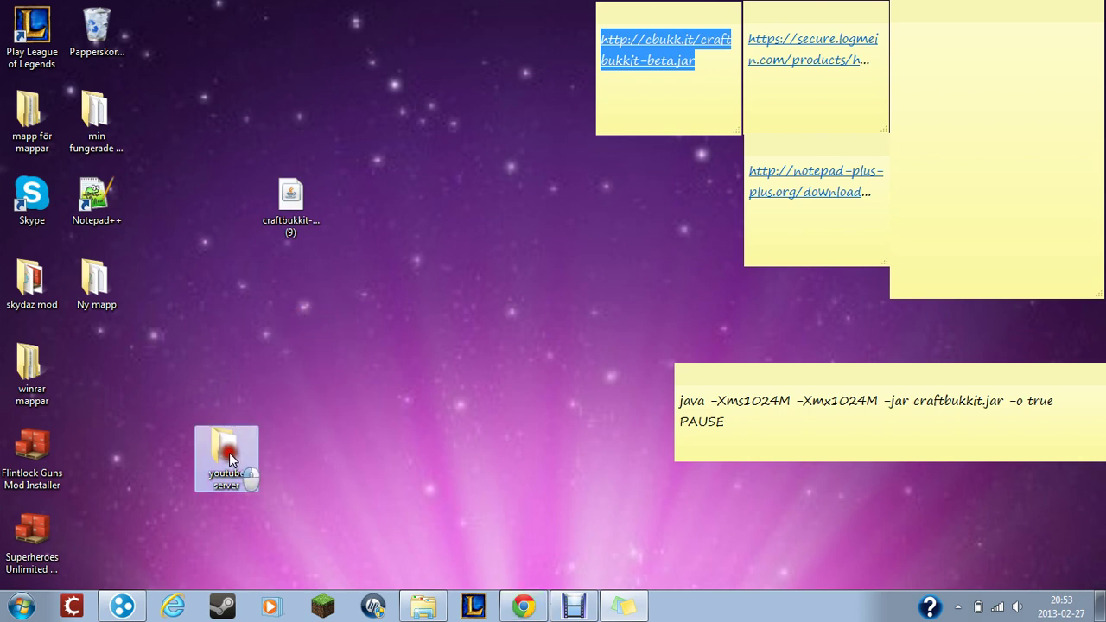
{"action": "double_click", "coordinate": [228, 457]}
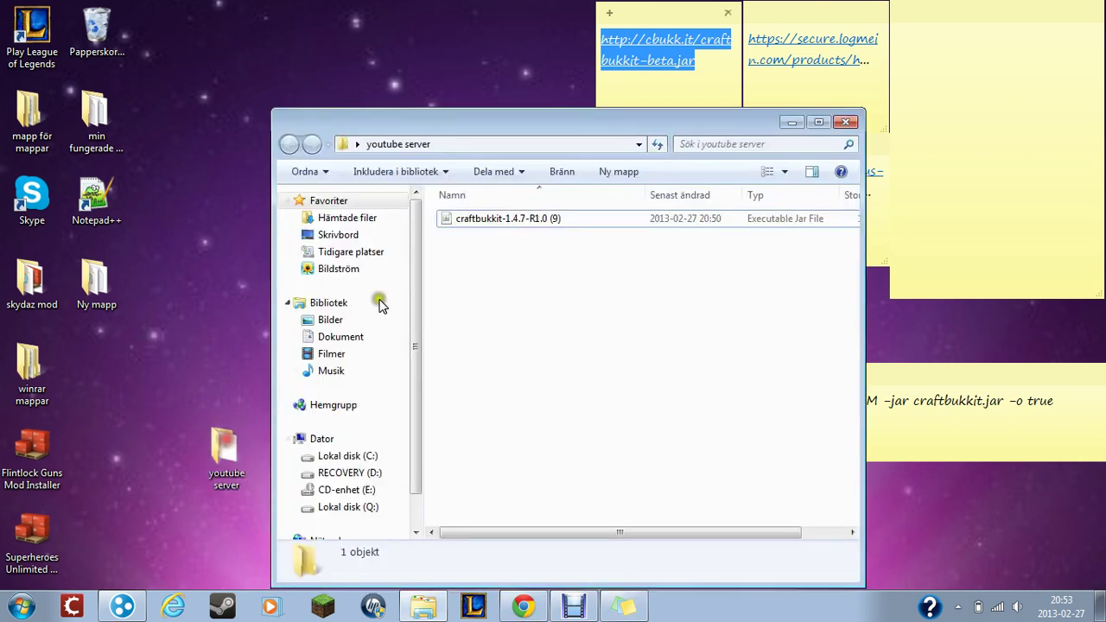
{"action": "left_click", "coordinate": [175, 335]}
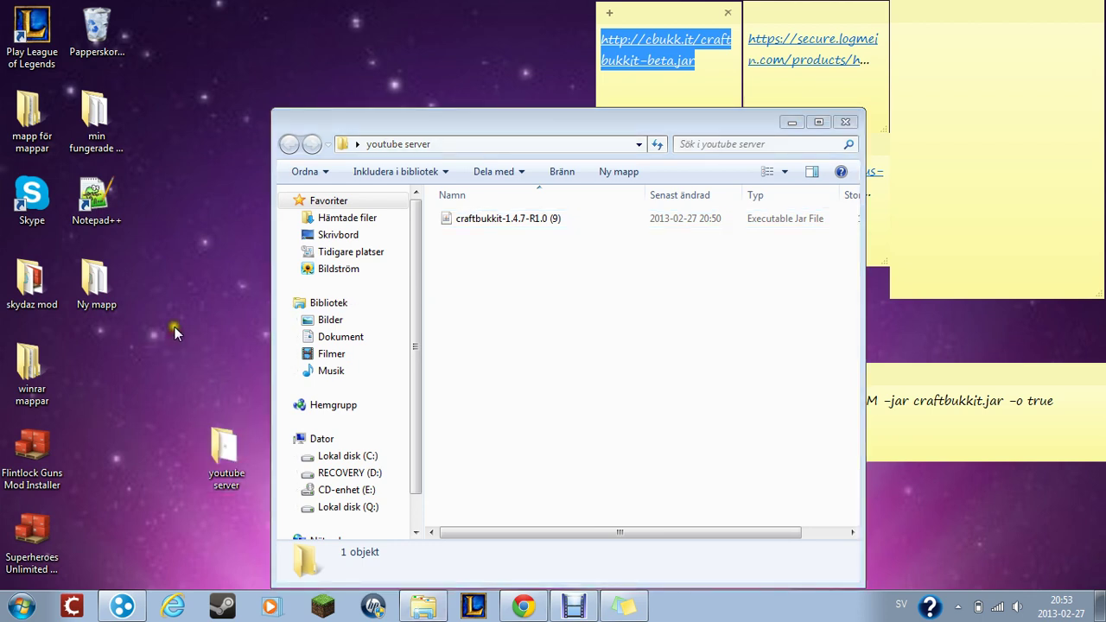
{"action": "left_click", "coordinate": [845, 122]}
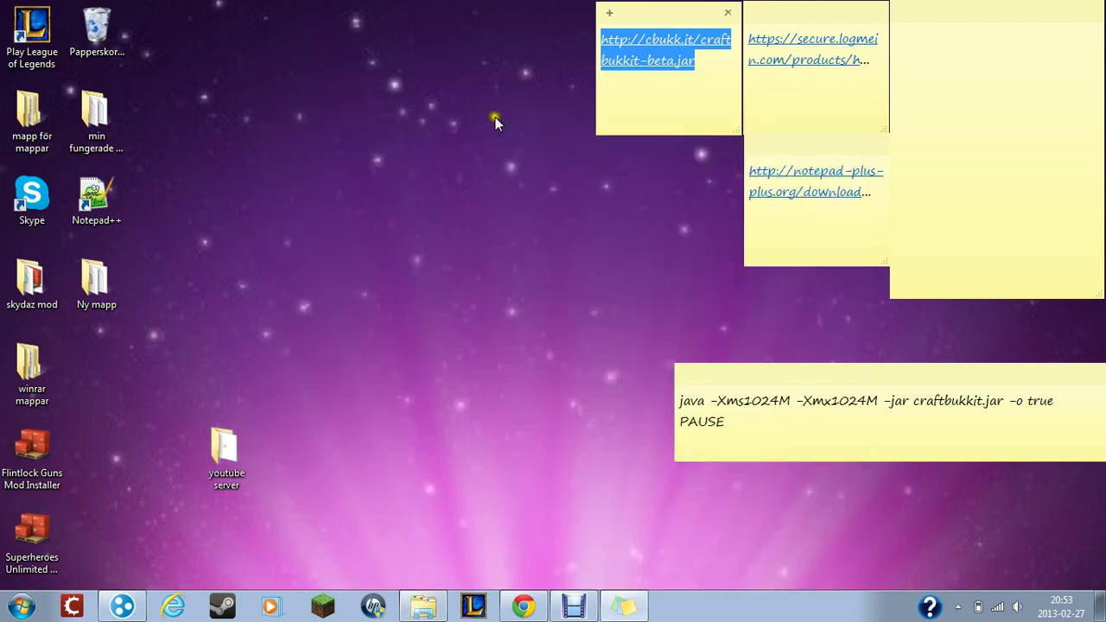
- Open start.bat in Notepad++ and erase its existing contents
{"action": "double_click", "coordinate": [103, 201]}
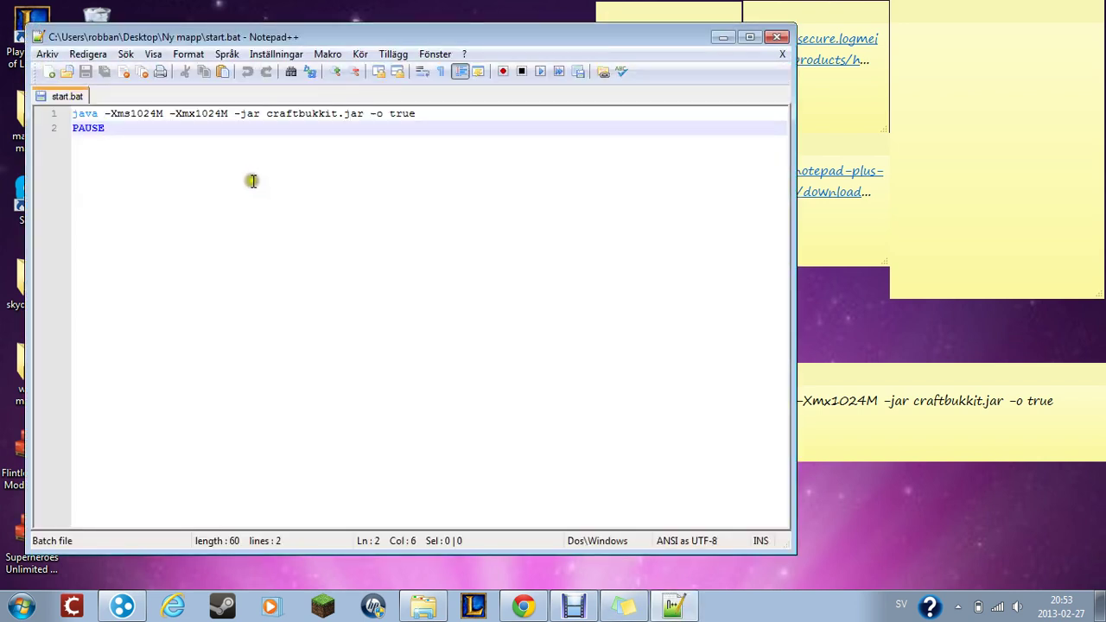
{"action": "key", "text": "BackSpace"}
{"action": "key", "text": "BackSpace"}
{"action": "key", "text": "BackSpace"}
{"action": "key", "text": "BackSpace"}
{"action": "key", "text": "BackSpace"}
{"action": "key", "text": "BackSpace"}
{"action": "key", "text": "BackSpace"}
{"action": "key", "text": "BackSpace"}
{"action": "key", "text": "BackSpace"}
{"action": "key", "text": "BackSpace"}
{"action": "key", "text": "BackSpace"}
{"action": "key", "text": "BackSpace"}
{"action": "key", "text": "BackSpace"}
{"action": "key", "text": "BackSpace"}
{"action": "key", "text": "BackSpace"}
{"action": "key", "text": "BackSpace"}
{"action": "key", "text": "BackSpace"}
{"action": "key", "text": "BackSpace"}
{"action": "key", "text": "BackSpace"}
{"action": "key", "text": "BackSpace"}
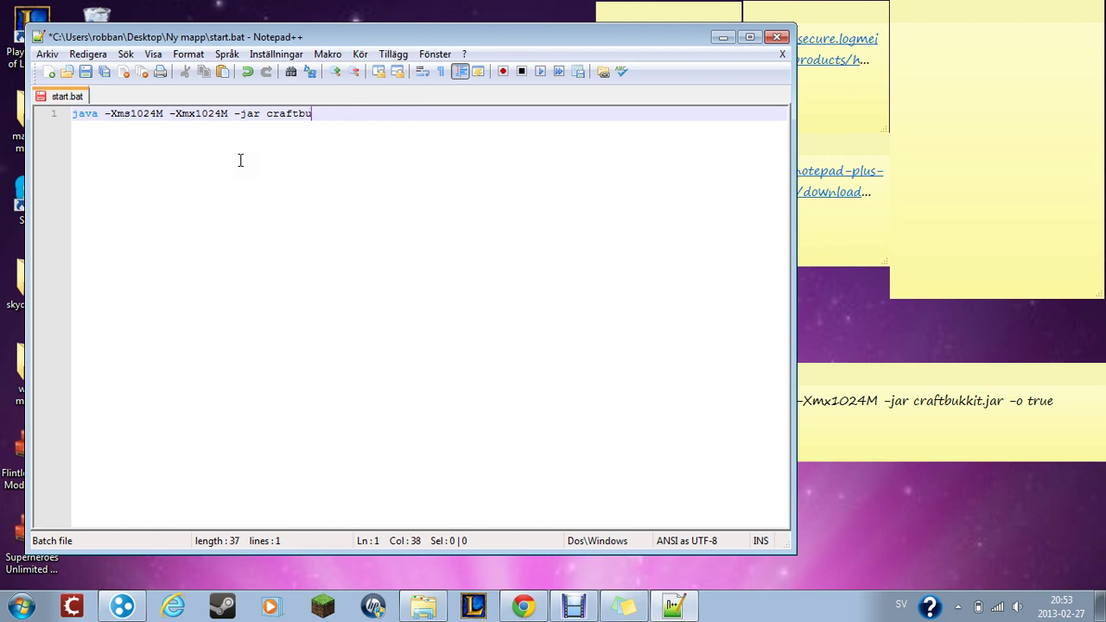
{"action": "key", "text": "BackSpace"}
{"action": "key", "text": "BackSpace"}
{"action": "key", "text": "BackSpace"}
{"action": "key", "text": "BackSpace"}
{"action": "key", "text": "BackSpace"}
{"action": "key", "text": "BackSpace"}
{"action": "key", "text": "BackSpace"}
{"action": "key", "text": "BackSpace"}
{"action": "key", "text": "BackSpace"}
{"action": "key", "text": "BackSpace"}
{"action": "key", "text": "BackSpace"}
{"action": "key", "text": "BackSpace"}
{"action": "key", "text": "BackSpace"}
{"action": "key", "text": "BackSpace"}
{"action": "key", "text": "BackSpace"}
{"action": "key", "text": "BackSpace"}
{"action": "key", "text": "BackSpace"}
{"action": "key", "text": "BackSpace"}
{"action": "key", "text": "BackSpace"}
{"action": "key", "text": "BackSpace"}
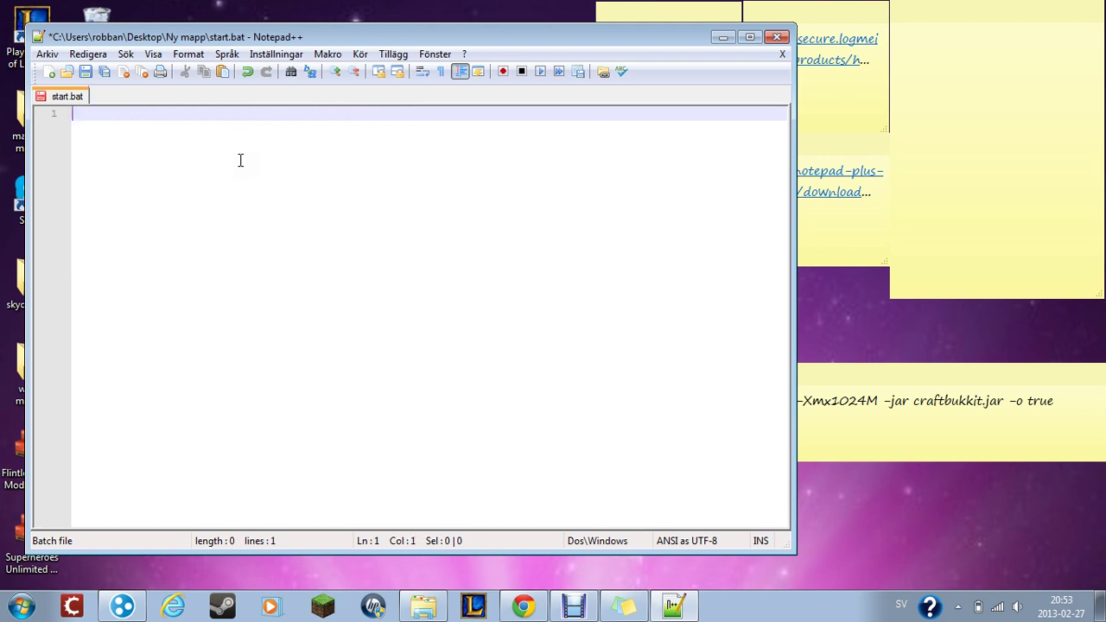
{"action": "key", "text": "ctrl+v"}
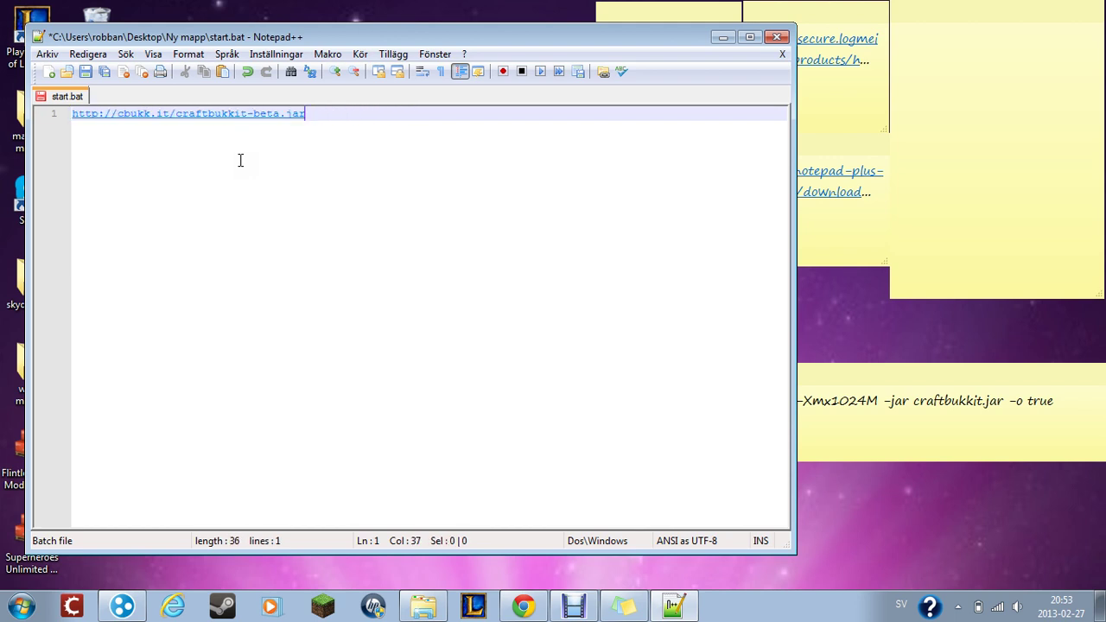
{"action": "key", "text": "BackSpace"}
{"action": "key", "text": "BackSpace"}
{"action": "key", "text": "BackSpace"}
{"action": "key", "text": "BackSpace"}
{"action": "key", "text": "BackSpace"}
{"action": "key", "text": "BackSpace"}
{"action": "key", "text": "BackSpace"}
{"action": "key", "text": "BackSpace"}
{"action": "key", "text": "BackSpace"}
{"action": "key", "text": "BackSpace"}
{"action": "key", "text": "BackSpace"}
{"action": "key", "text": "BackSpace"}
{"action": "key", "text": "BackSpace"}
{"action": "key", "text": "BackSpace"}
{"action": "key", "text": "BackSpace"}
{"action": "key", "text": "BackSpace"}
{"action": "key", "text": "BackSpace"}
{"action": "key", "text": "BackSpace"}
{"action": "key", "text": "BackSpace"}
{"action": "key", "text": "BackSpace"}
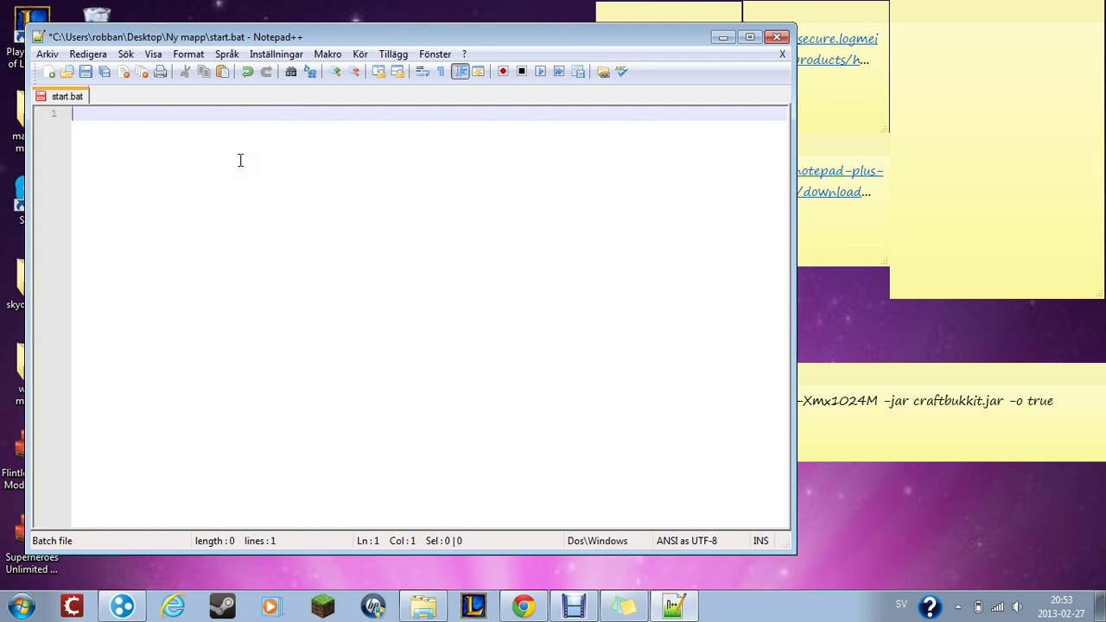
- Paste the 'java -Xms1024M -Xmx1024M -jar craftbukkit.jar -o true' and PAUSE lines from the note
{"action": "left_click", "coordinate": [1005, 449]}
{"action": "left_click_drag", "start_coordinate": [1079, 413], "coordinate": [671, 395]}
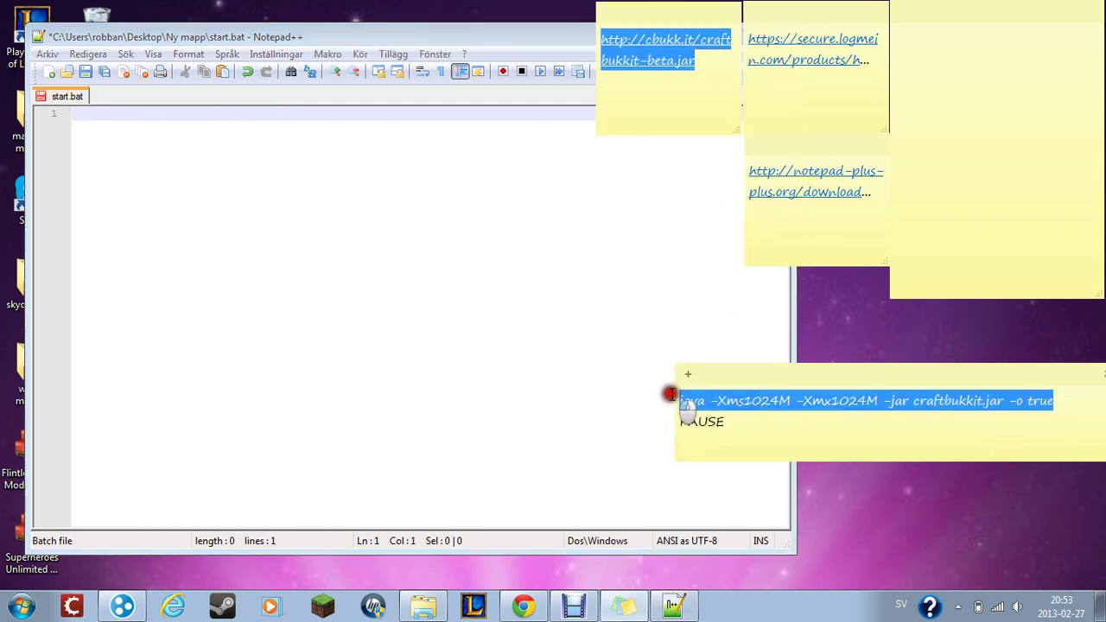
{"action": "left_click_drag", "start_coordinate": [766, 452], "coordinate": [676, 389]}
{"action": "key", "text": "ctrl+c"}
{"action": "left_click", "coordinate": [332, 278]}
{"action": "key", "text": "ctrl+v"}
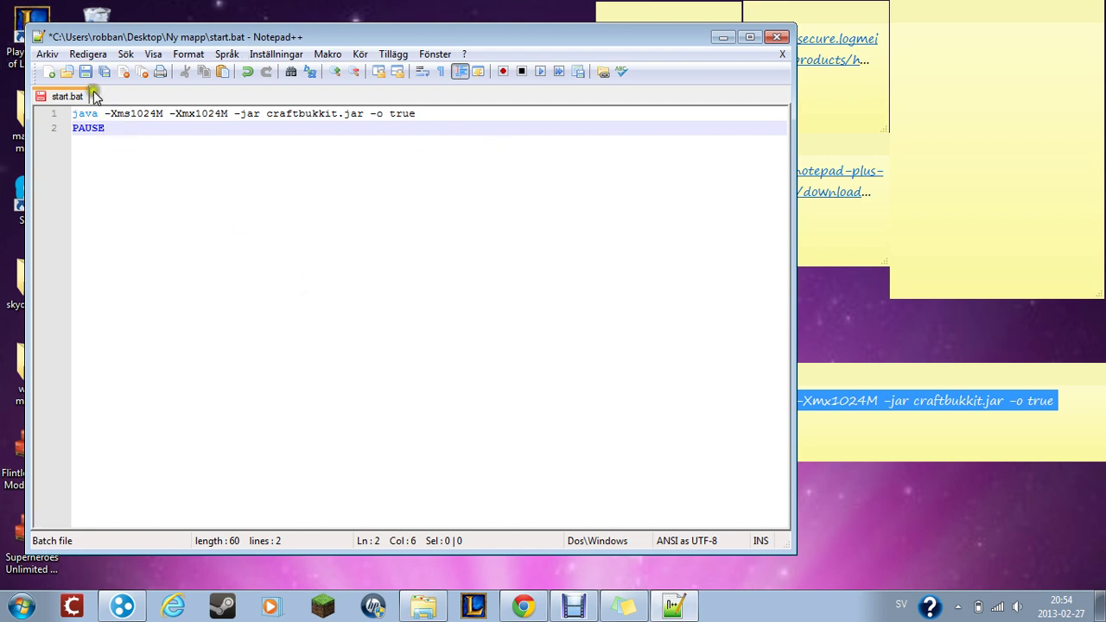
- Start a Save As of the file, pointed at the desktop
{"action": "left_click", "coordinate": [48, 55]}
{"action": "left_click", "coordinate": [91, 146]}
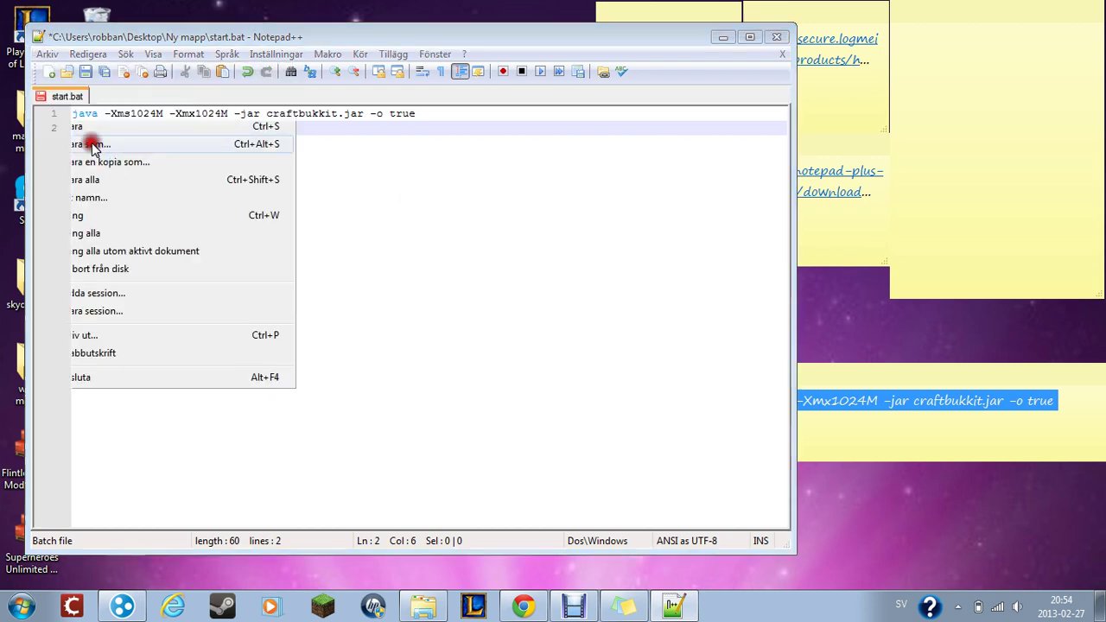
{"action": "left_click", "coordinate": [218, 252]}
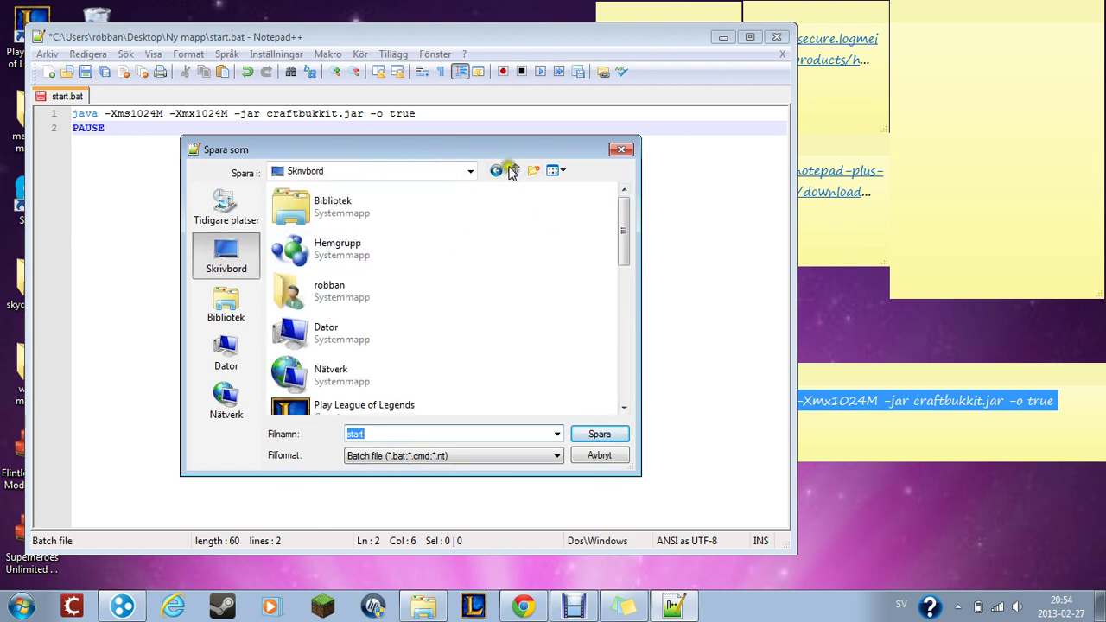
- Choose the youtube server folder and save the file with the name start.bat
{"action": "left_click", "coordinate": [470, 171]}
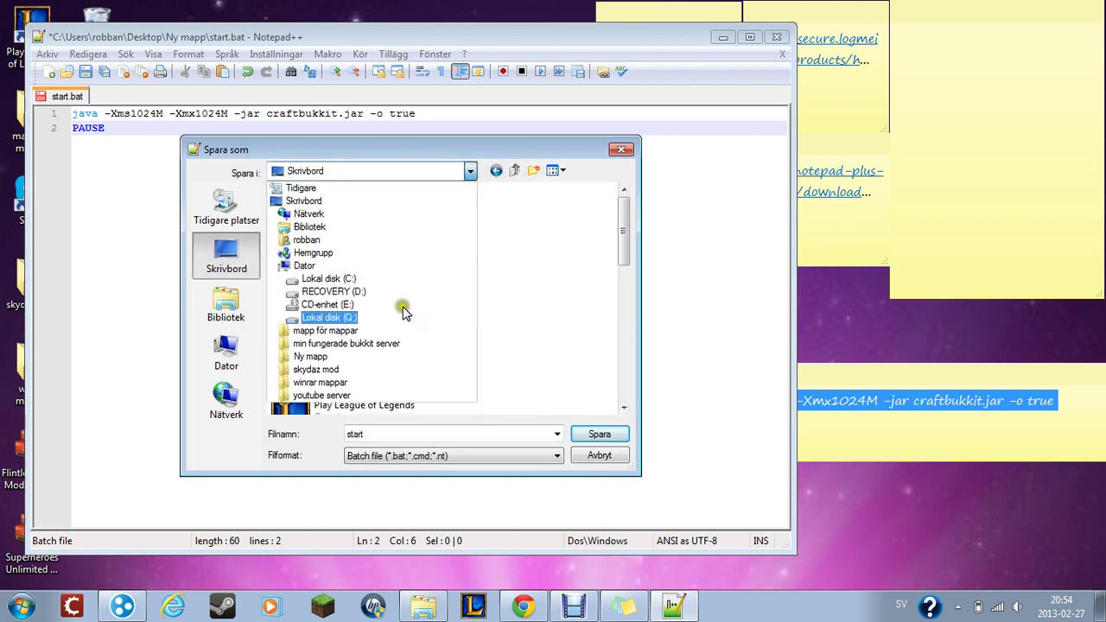
{"action": "left_click", "coordinate": [360, 396]}
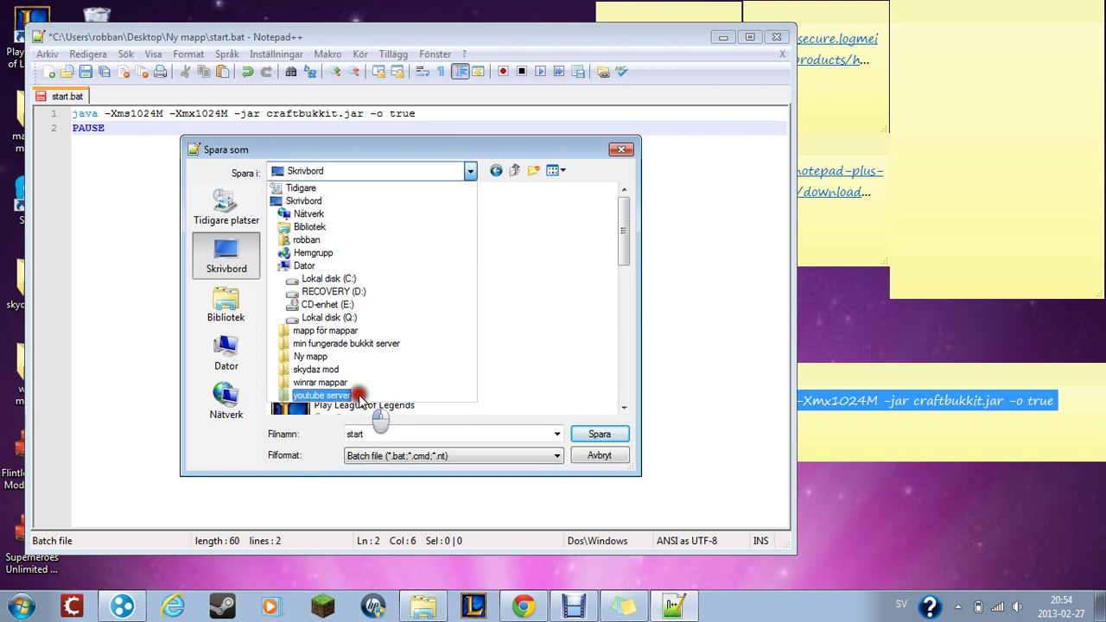
{"action": "left_click", "coordinate": [406, 434]}
{"action": "left_click", "coordinate": [406, 434]}
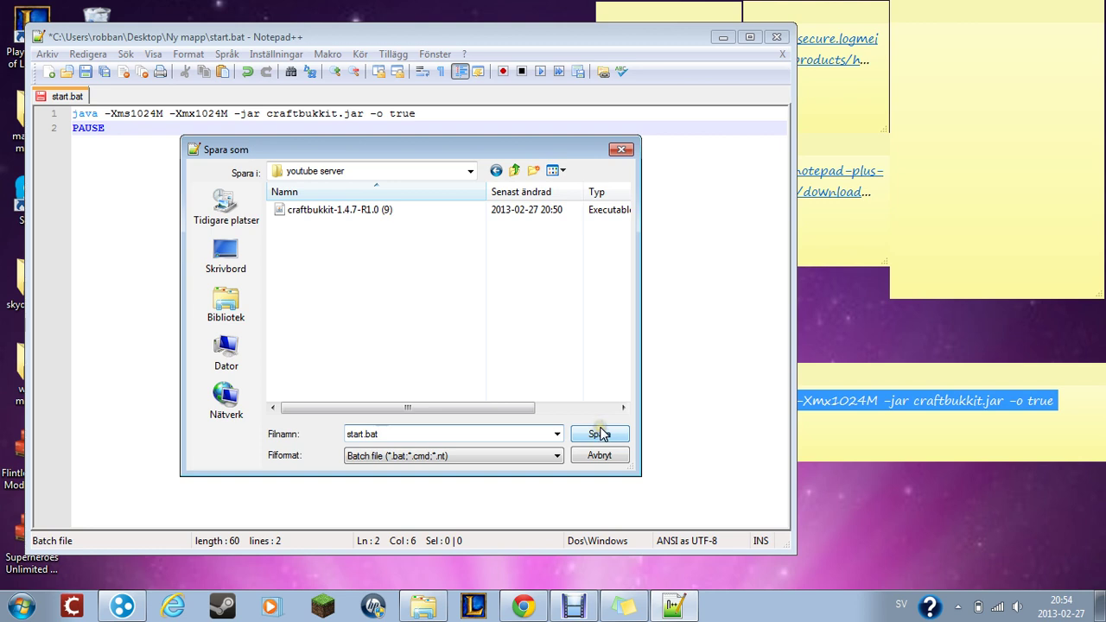
{"action": "left_click", "coordinate": [607, 439]}
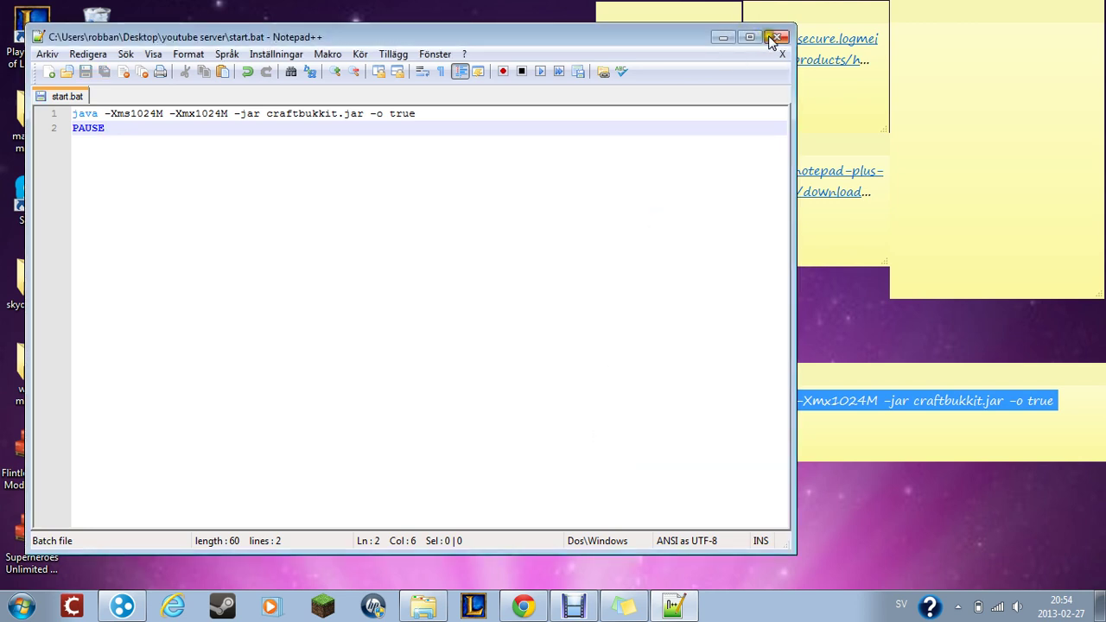
- Close Notepad++ and rename the jar in youtube server from craftbukkit-1.4.7-R1.0 to craftbukkit
{"action": "left_click", "coordinate": [776, 39]}
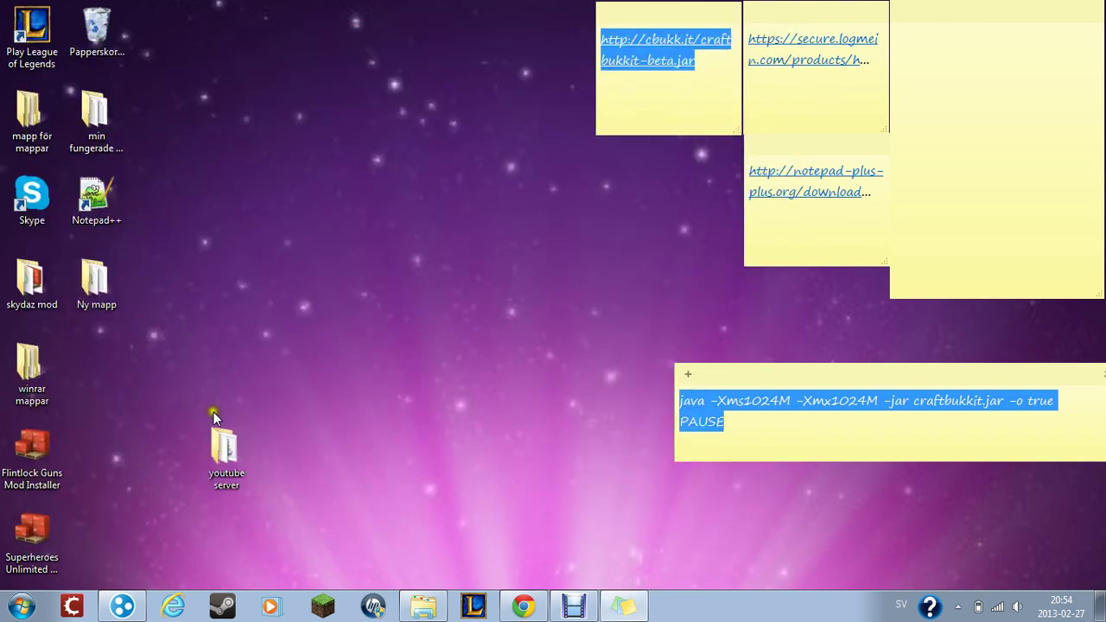
{"action": "double_click", "coordinate": [223, 445]}
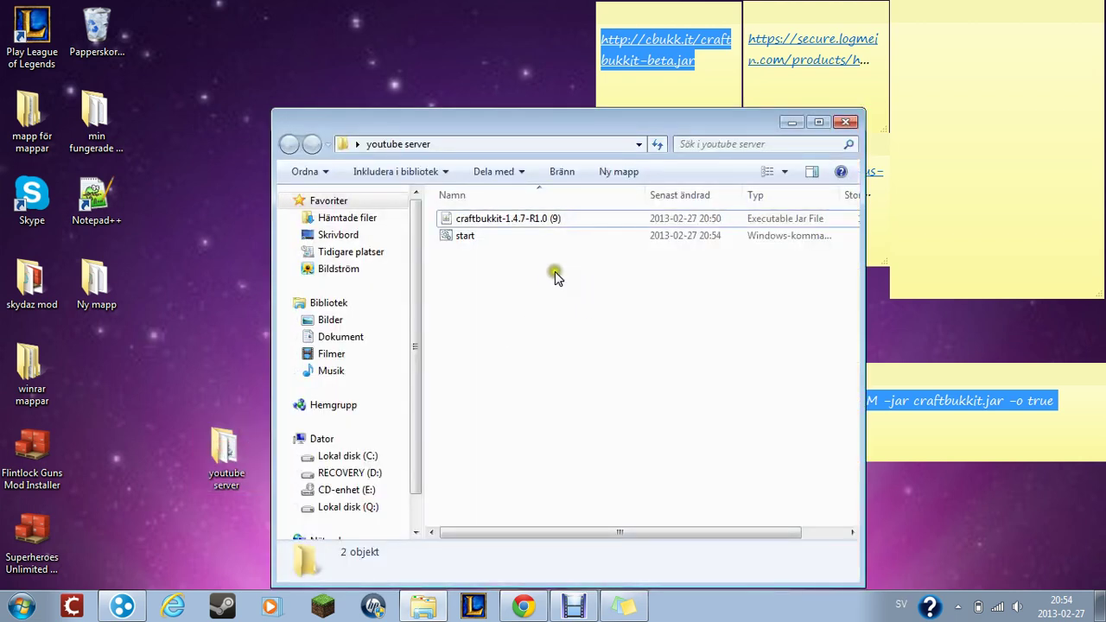
{"action": "right_click", "coordinate": [546, 217]}
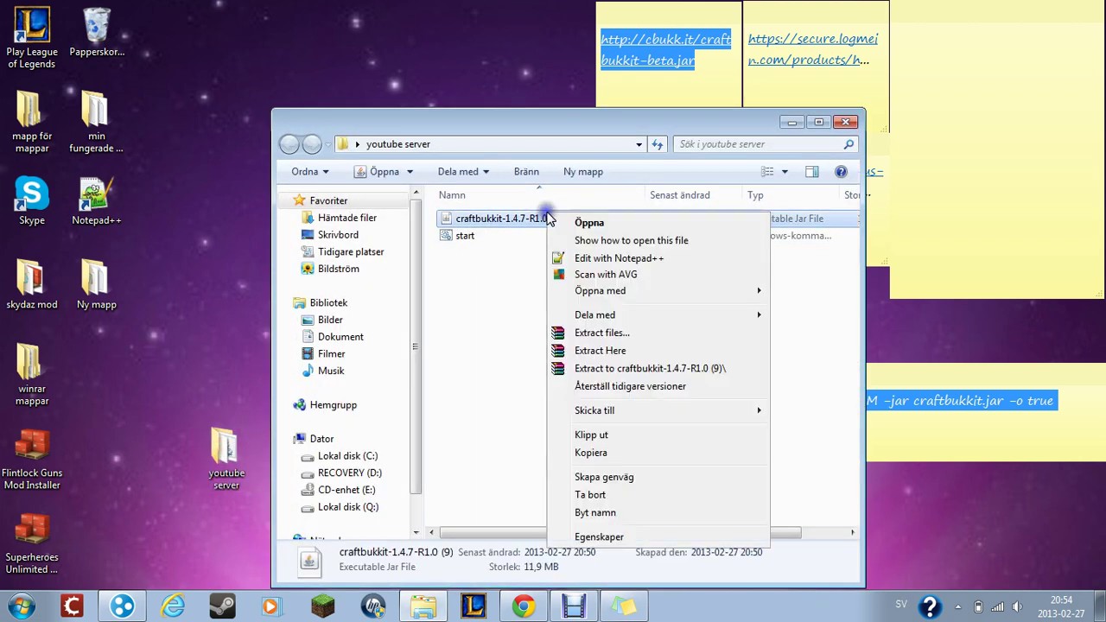
{"action": "left_click", "coordinate": [611, 510]}
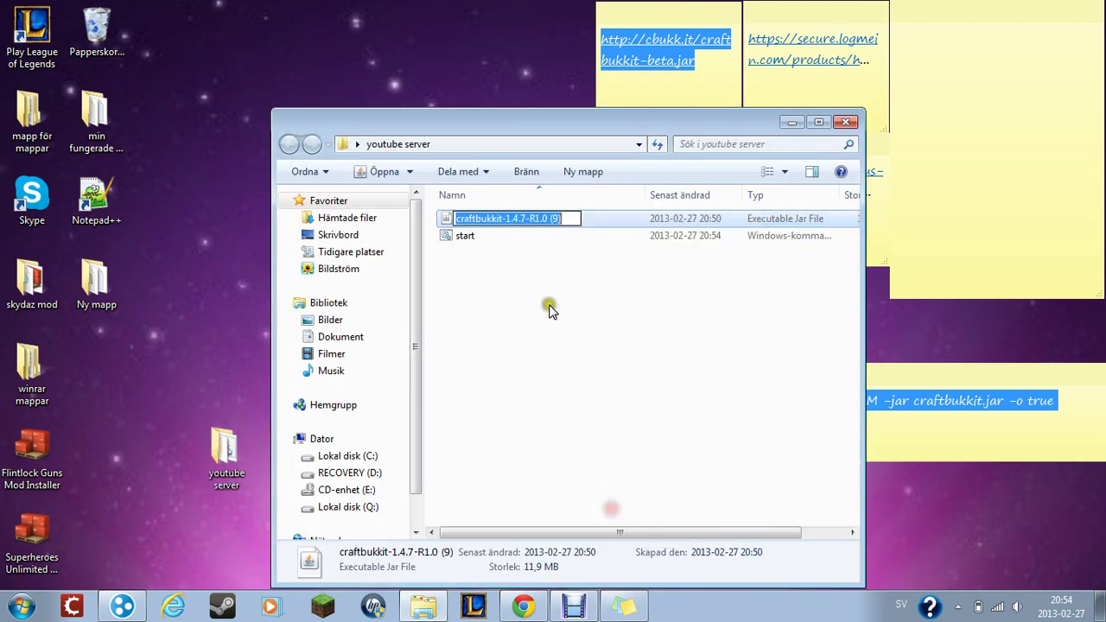
{"action": "left_click", "coordinate": [570, 216]}
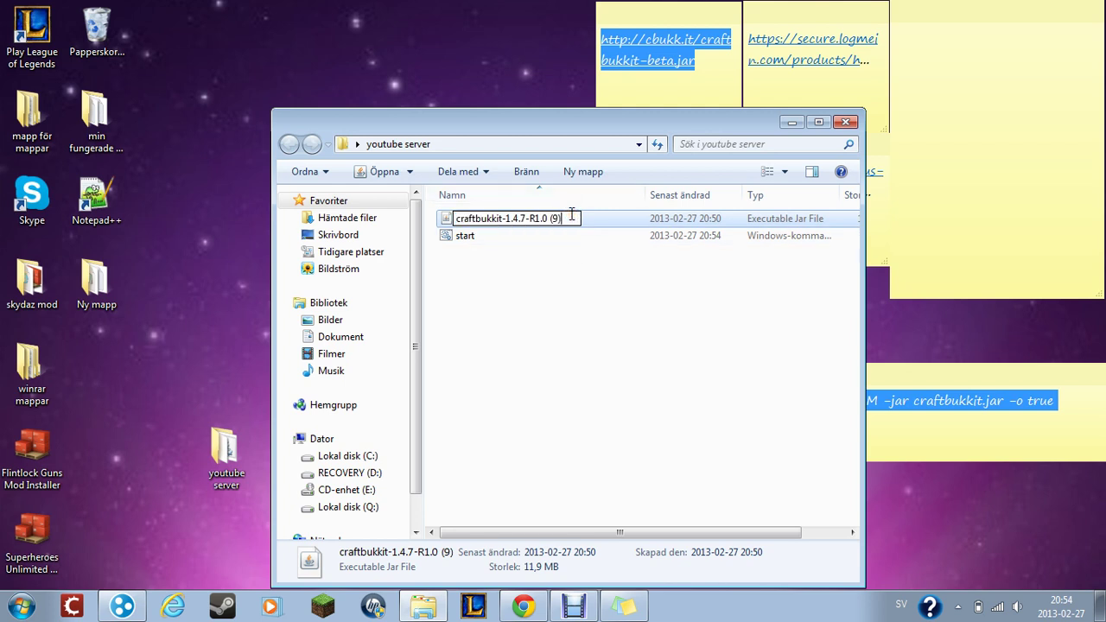
{"action": "key", "text": "BackSpace"}
{"action": "key", "text": "BackSpace"}
{"action": "key", "text": "BackSpace"}
{"action": "key", "text": "BackSpace"}
{"action": "key", "text": "BackSpace"}
{"action": "key", "text": "BackSpace"}
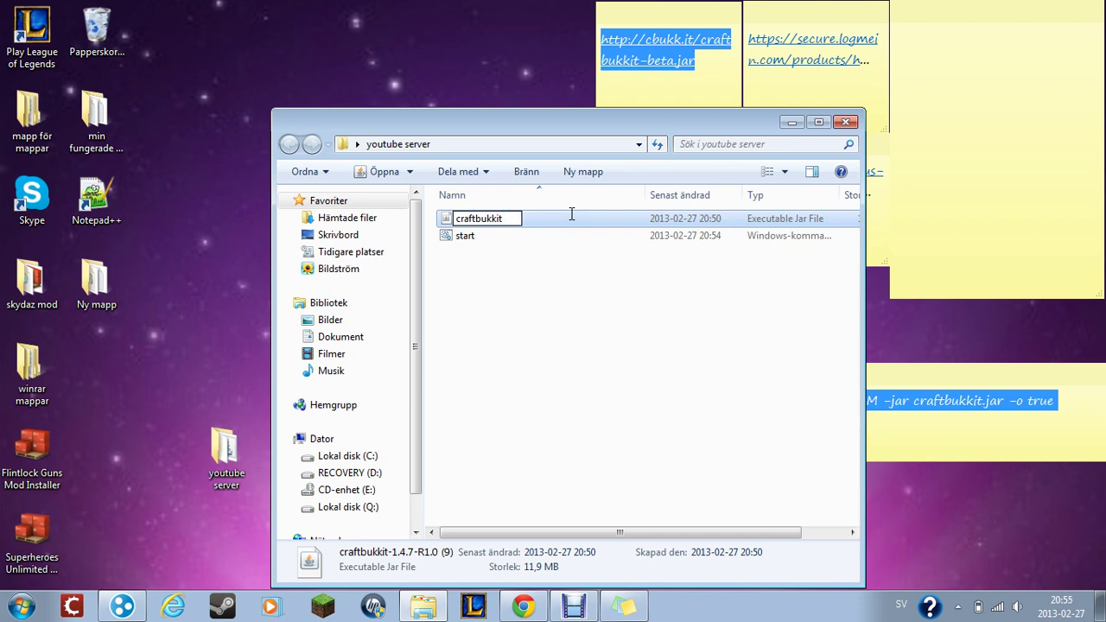
{"action": "key", "text": "Return"}
{"action": "left_click", "coordinate": [515, 281]}
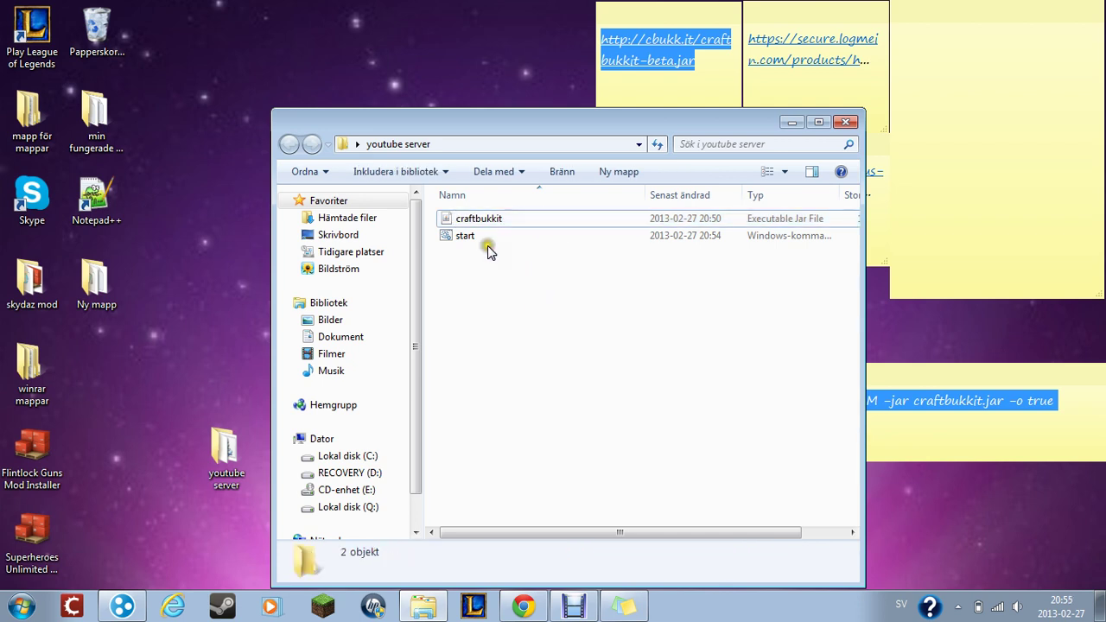
- Run start.bat to launch the CraftBukkit server until Done, then close the console
{"action": "double_click", "coordinate": [487, 245]}
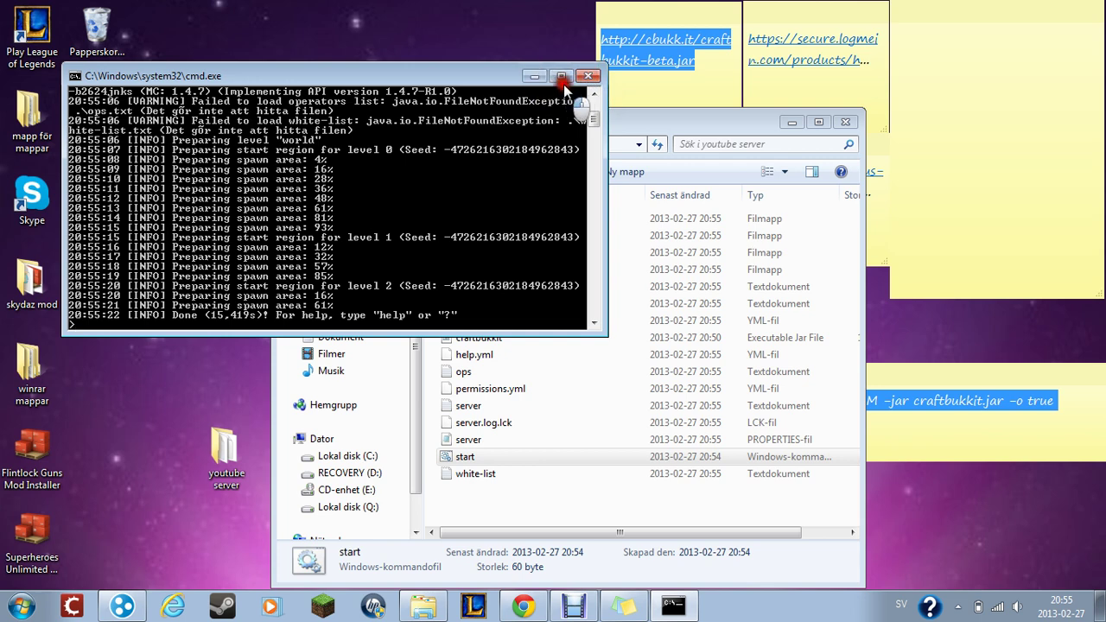
{"action": "left_click", "coordinate": [588, 76]}
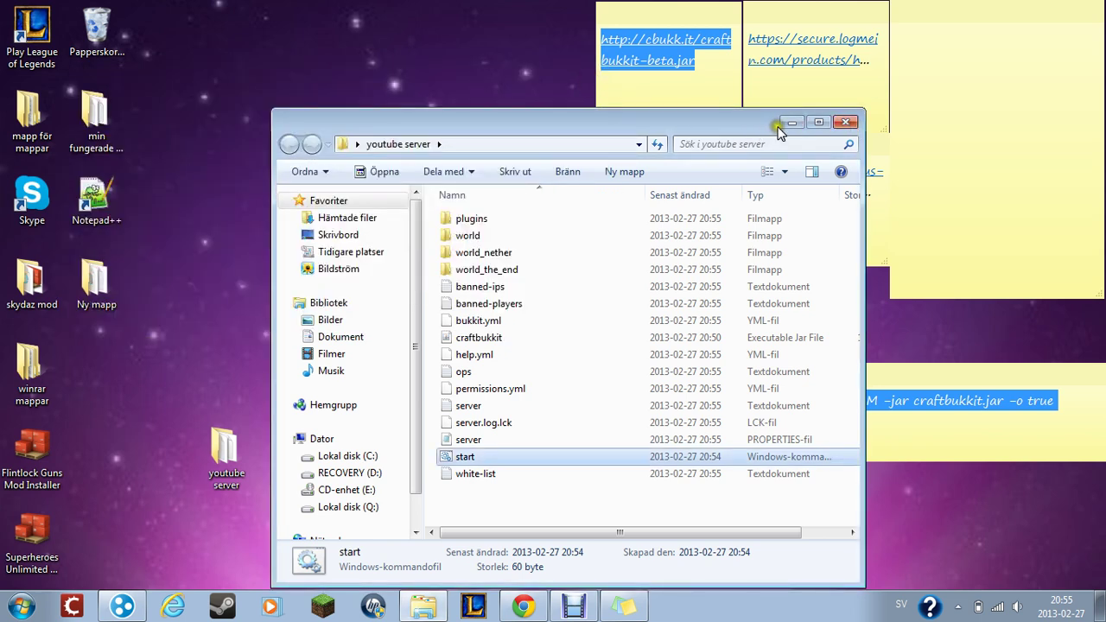
- Move the folder aside and open the secure.logmein.com link from its sticky note
{"action": "left_click_drag", "start_coordinate": [760, 130], "coordinate": [5, 104]}
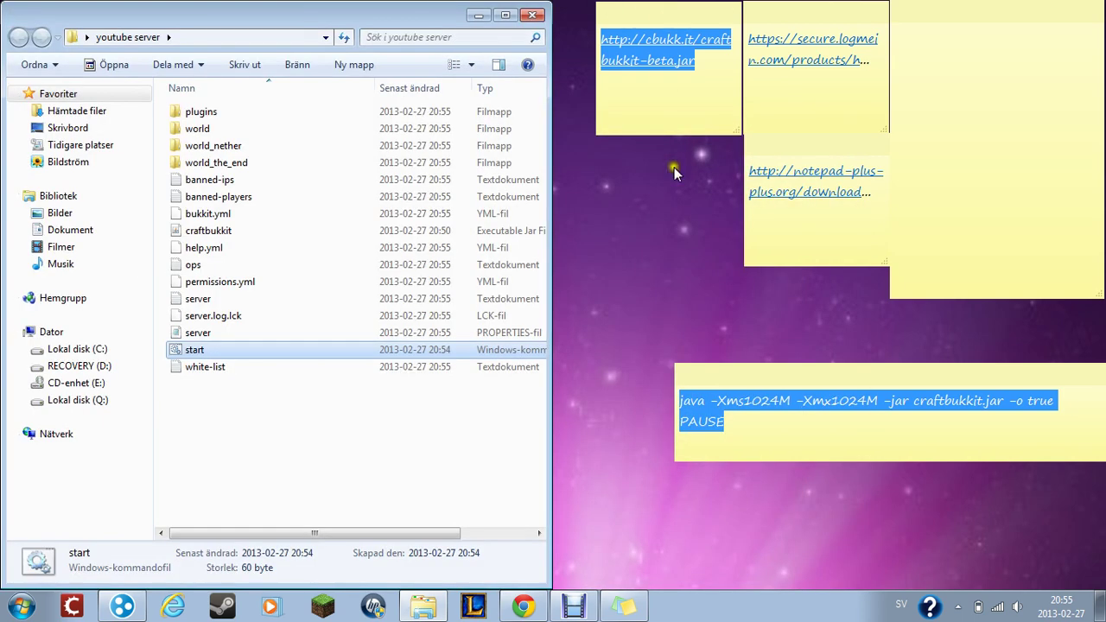
{"action": "left_click", "coordinate": [710, 57]}
{"action": "left_click", "coordinate": [700, 65]}
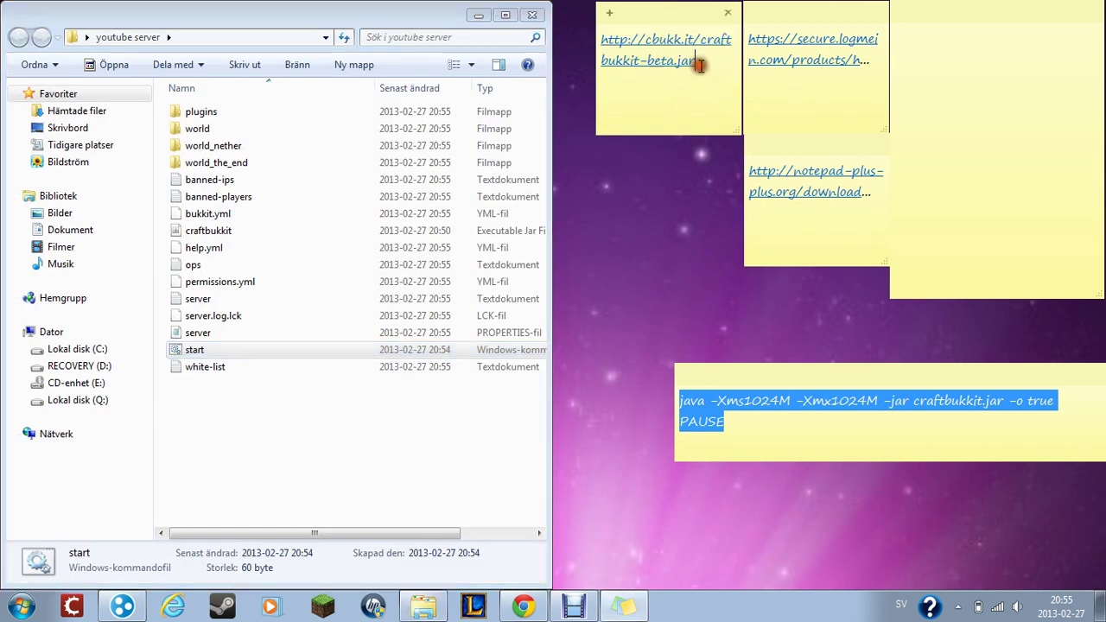
{"action": "left_click", "coordinate": [727, 422]}
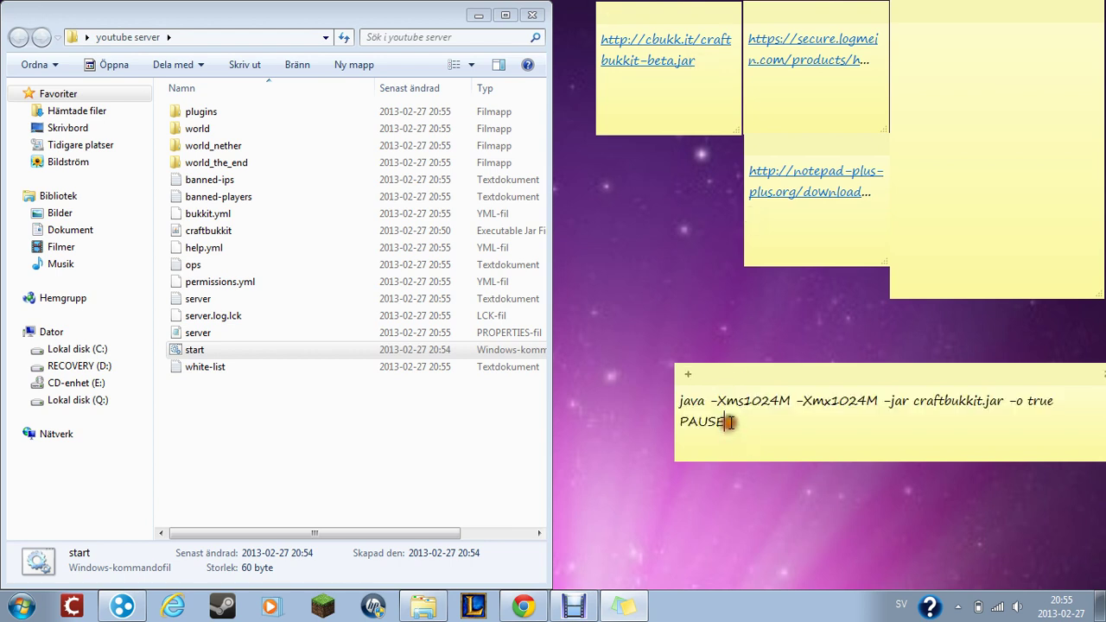
{"action": "left_click", "coordinate": [870, 82]}
{"action": "double_click", "coordinate": [817, 61]}
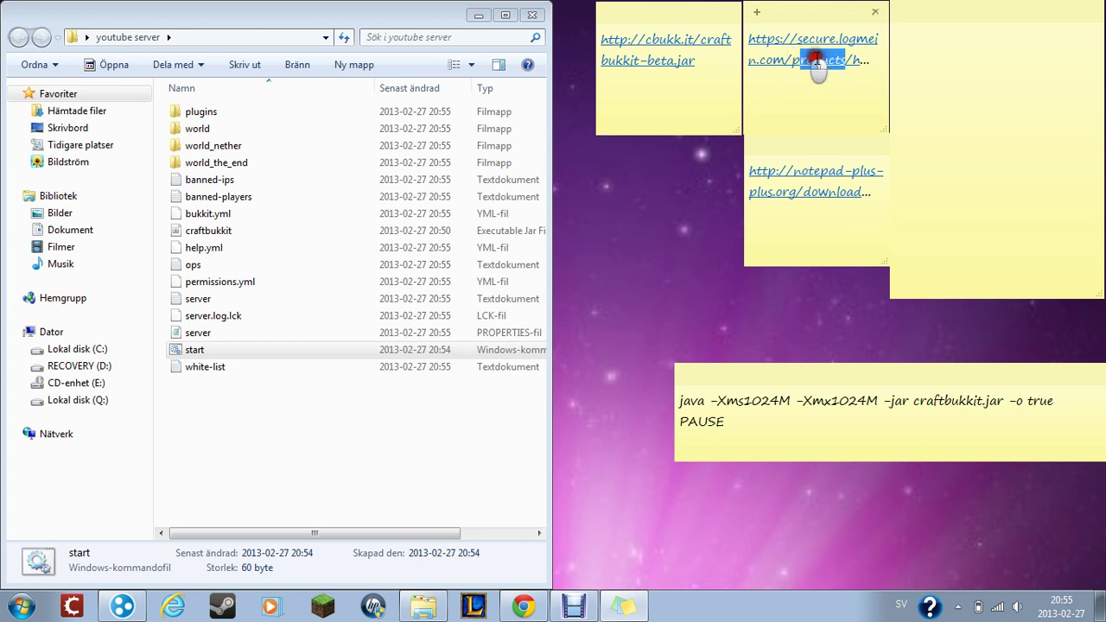
{"action": "left_click", "coordinate": [825, 91]}
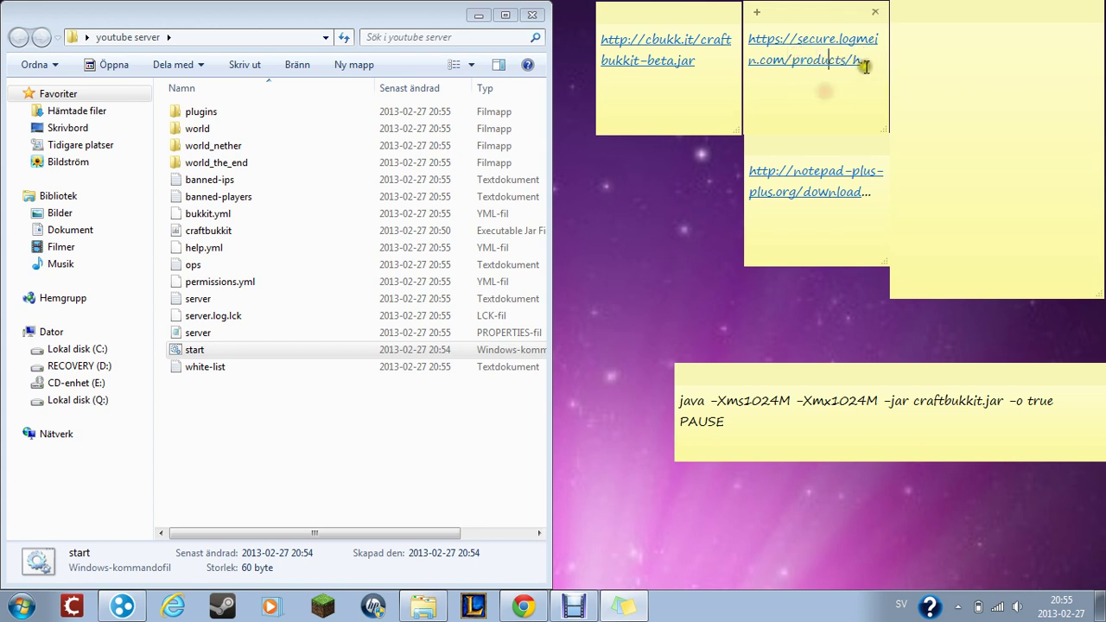
{"action": "left_click_drag", "start_coordinate": [866, 66], "coordinate": [746, 32]}
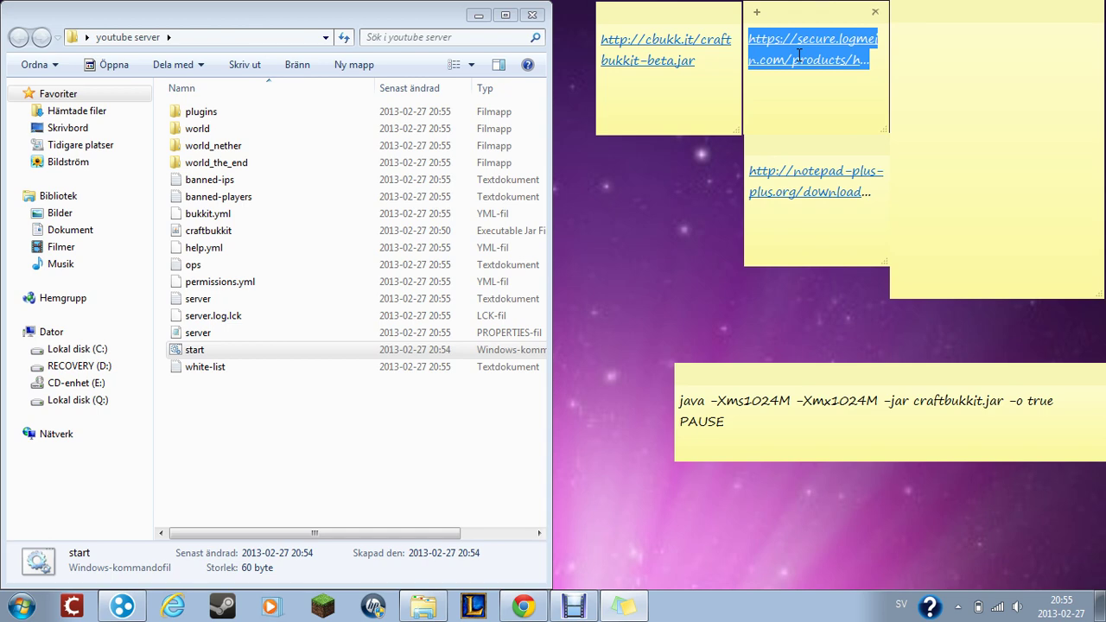
{"action": "left_click", "coordinate": [800, 56]}
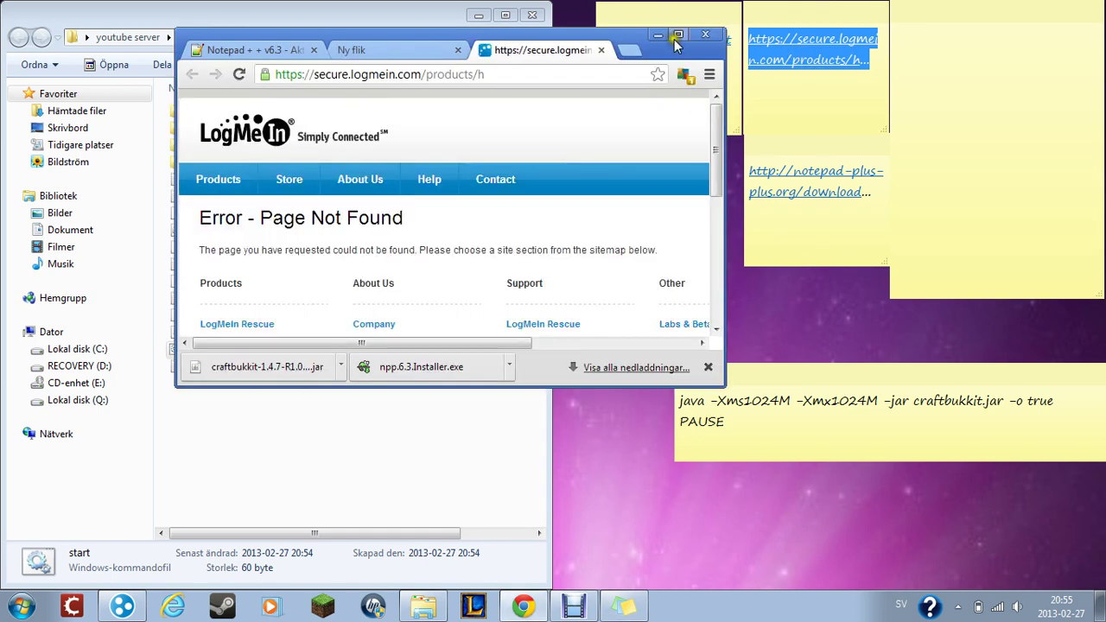
- Google 'hamachi' and open the Download LogMeIn Hamachi result
{"action": "left_click", "coordinate": [676, 38]}
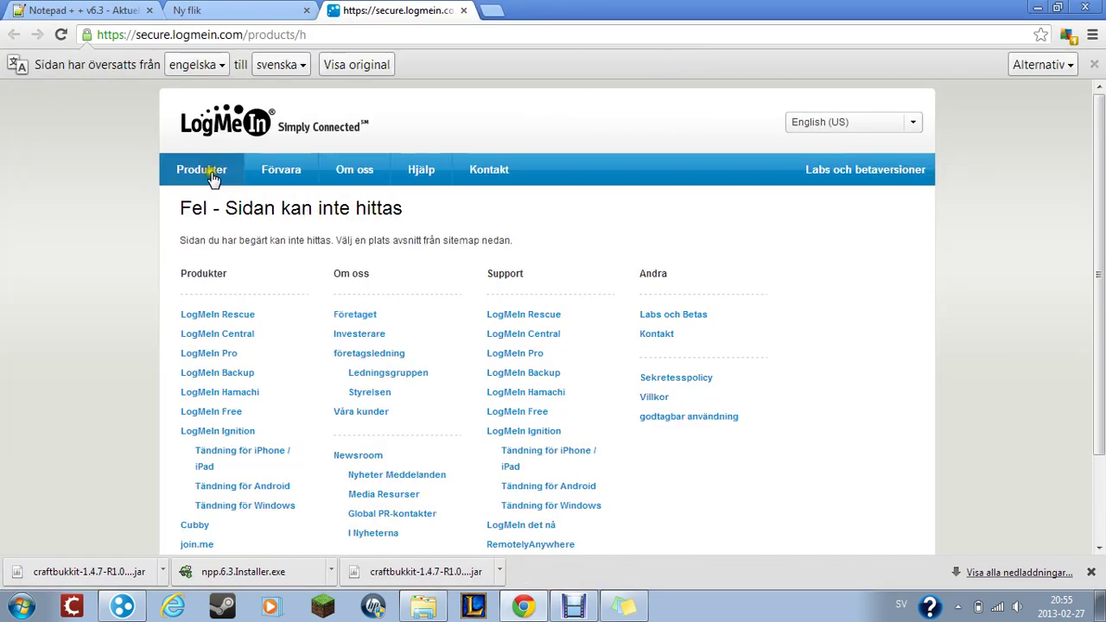
{"action": "left_click", "coordinate": [212, 178]}
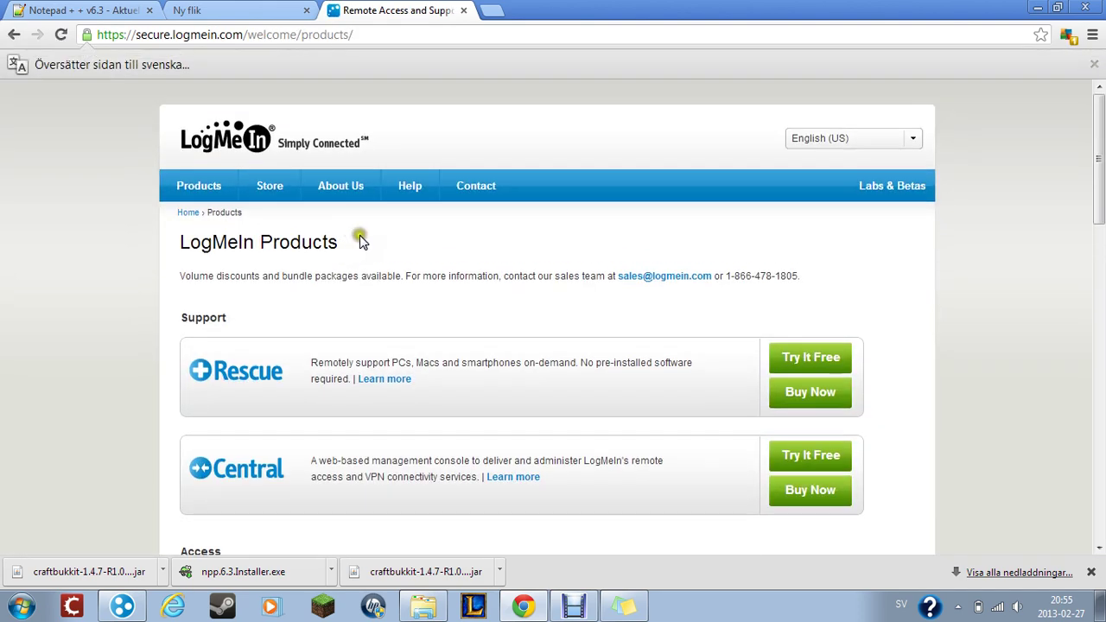
{"action": "left_click", "coordinate": [14, 34]}
{"action": "left_click", "coordinate": [385, 34]}
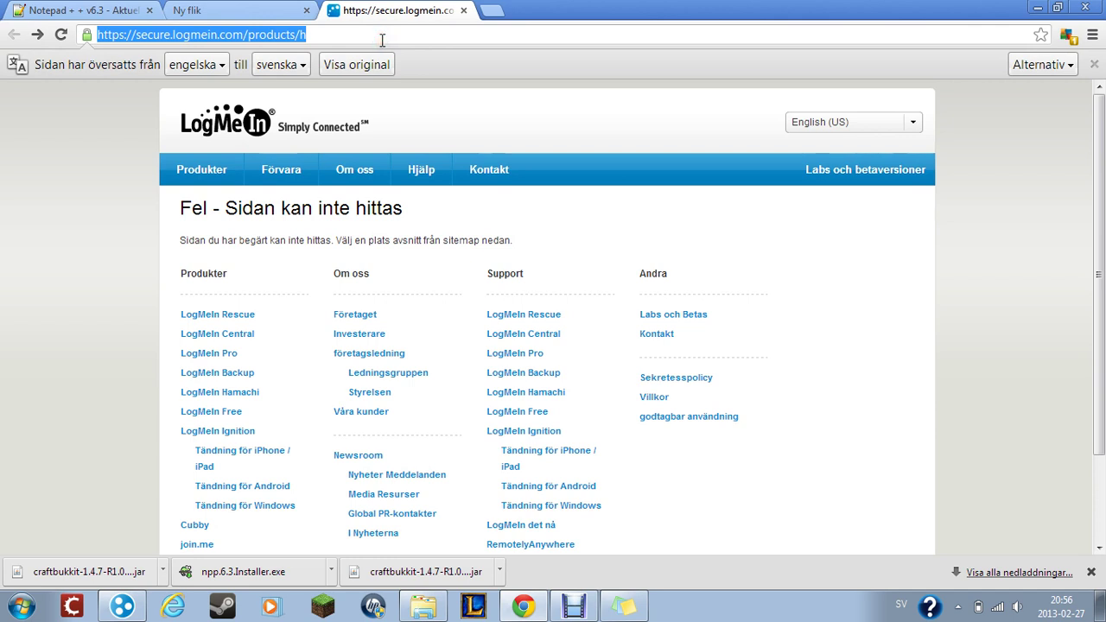
{"action": "type", "text": "goo"}
{"action": "key", "text": "Return"}
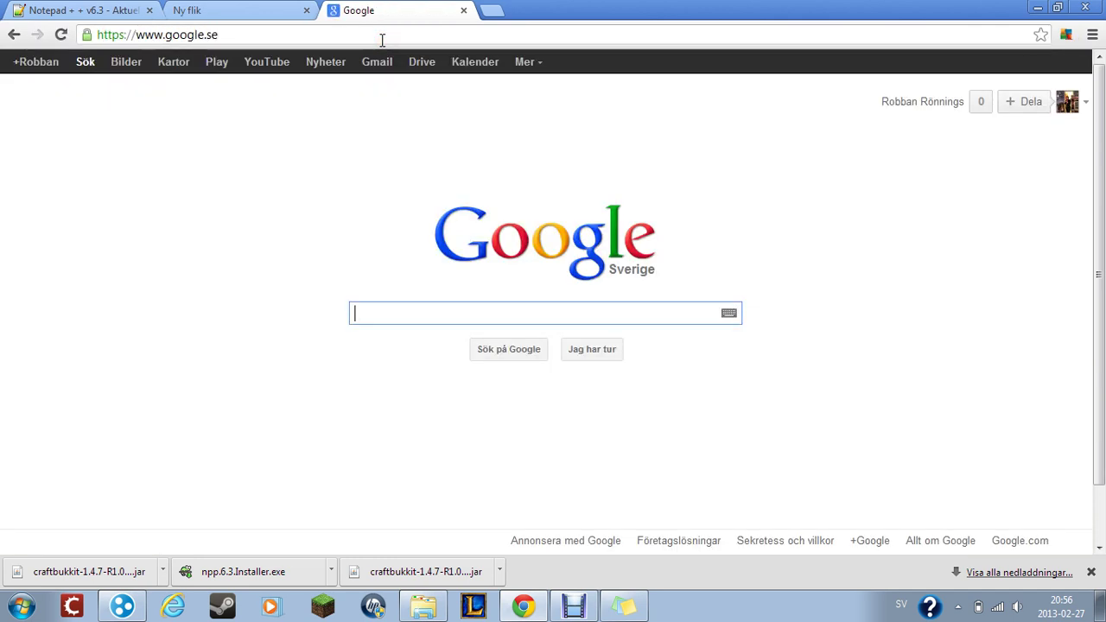
{"action": "type", "text": "ham"}
{"action": "key", "text": "Down"}
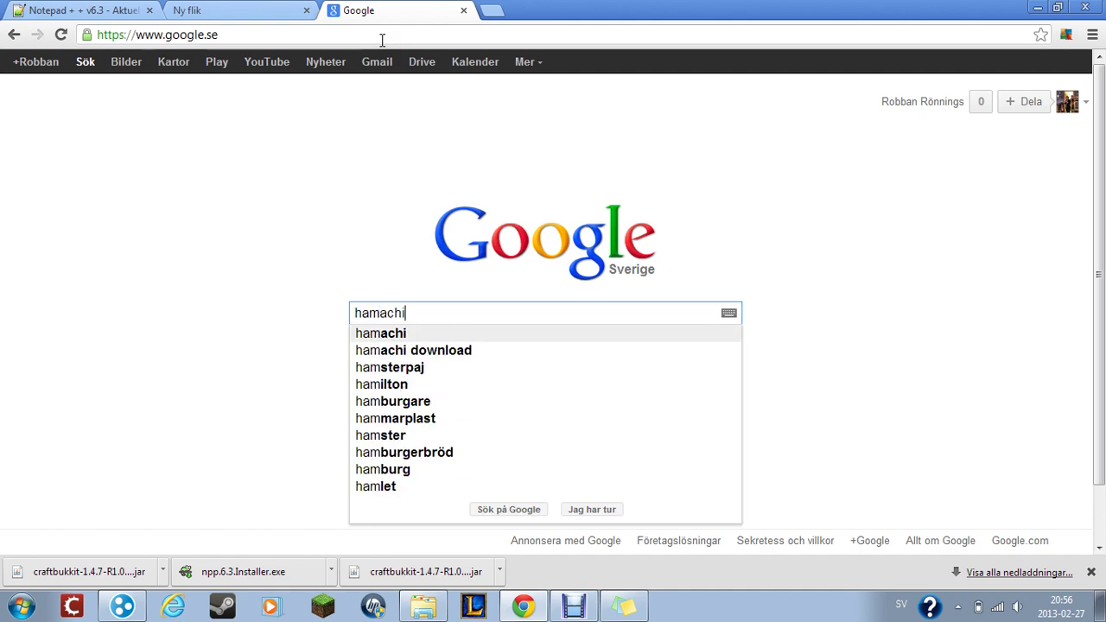
{"action": "key", "text": "Return"}
{"action": "left_click", "coordinate": [294, 210]}
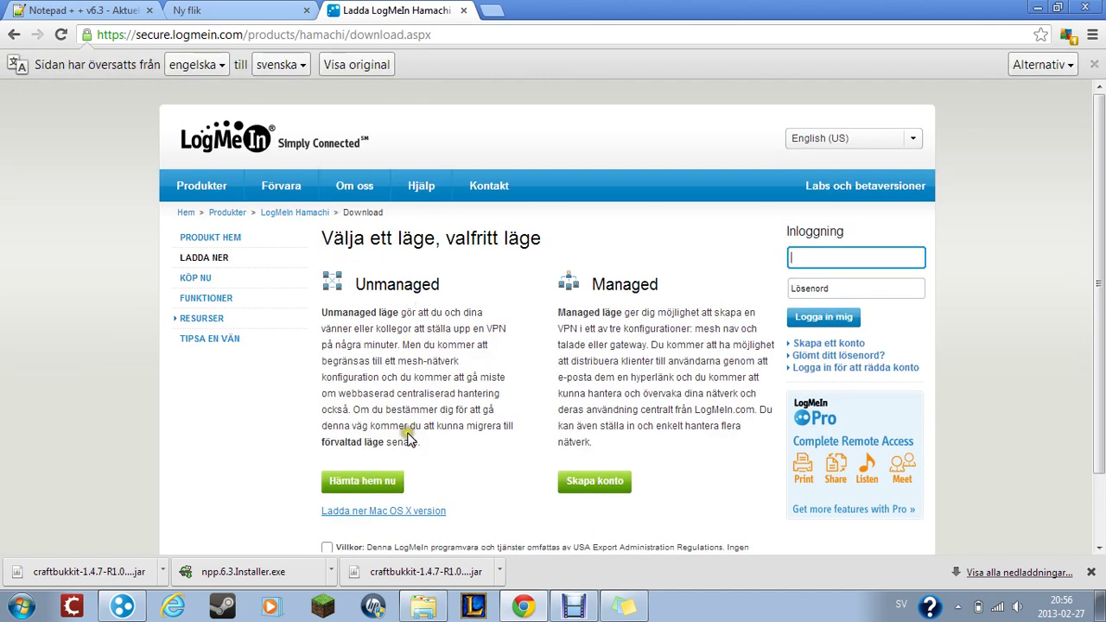
- Accept the Villkor terms and download hamachi.msi via Hämta hem nu
{"action": "scroll", "coordinate": [717, 332], "scroll_direction": "down", "scroll_amount": 1}
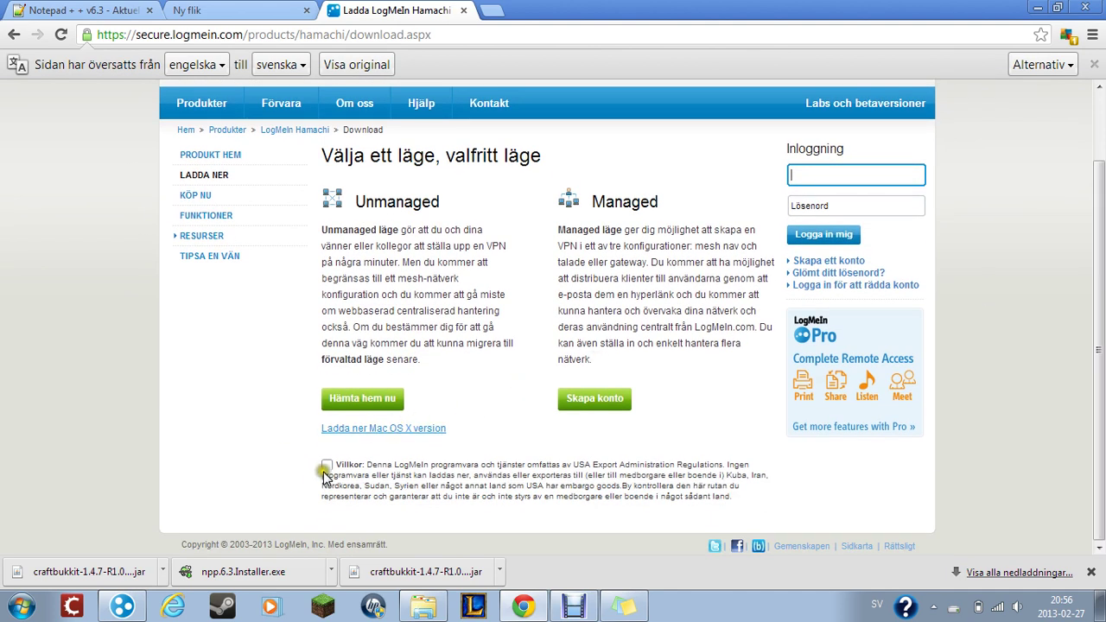
{"action": "type", "text": "E"}
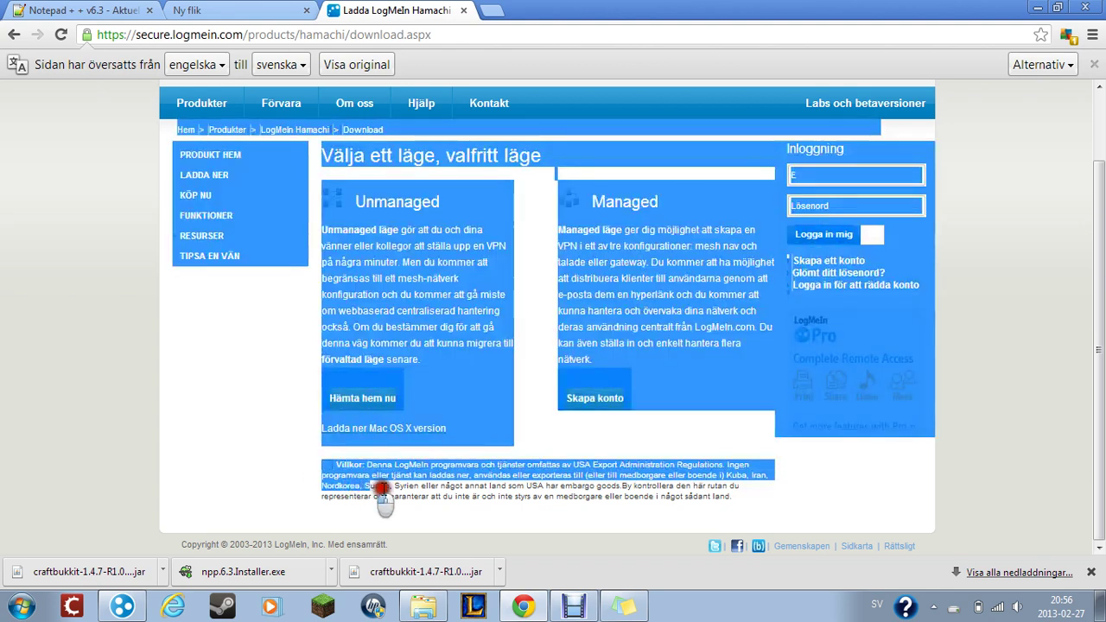
{"action": "triple_click", "coordinate": [303, 456]}
{"action": "left_click", "coordinate": [309, 461]}
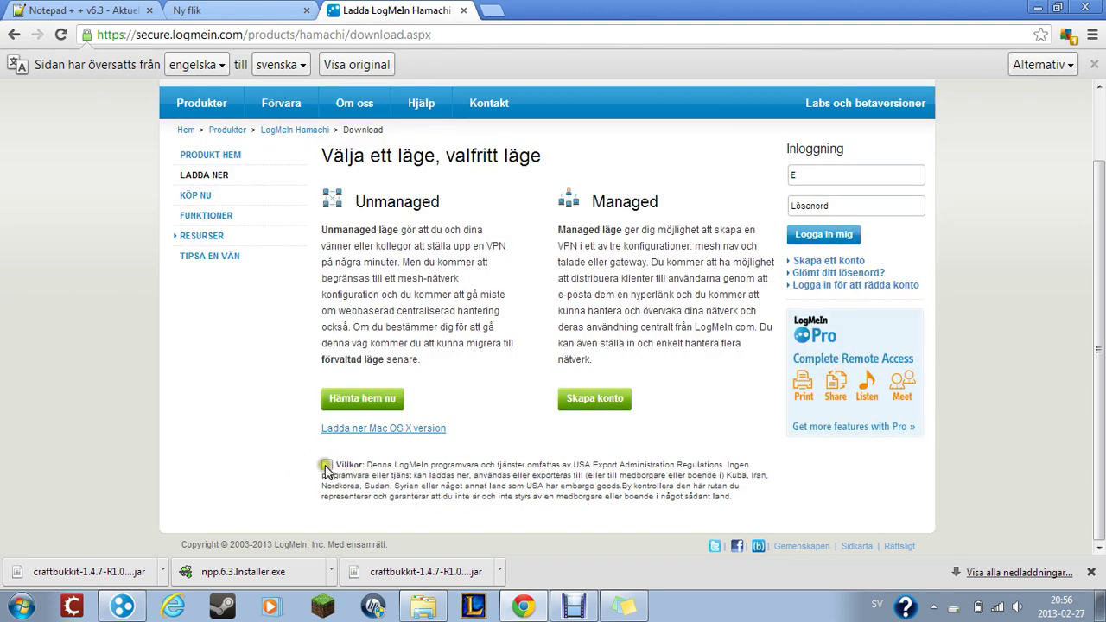
{"action": "left_click", "coordinate": [326, 466]}
{"action": "left_click_drag", "start_coordinate": [464, 216], "coordinate": [348, 204]}
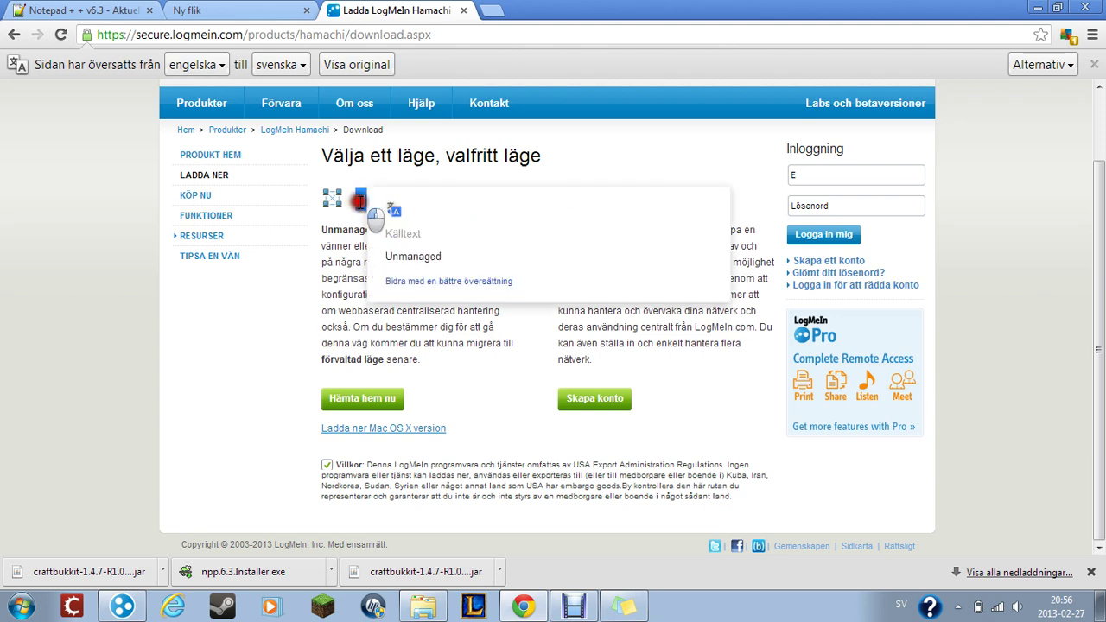
{"action": "key", "text": "ctrl+a"}
{"action": "left_click", "coordinate": [245, 307]}
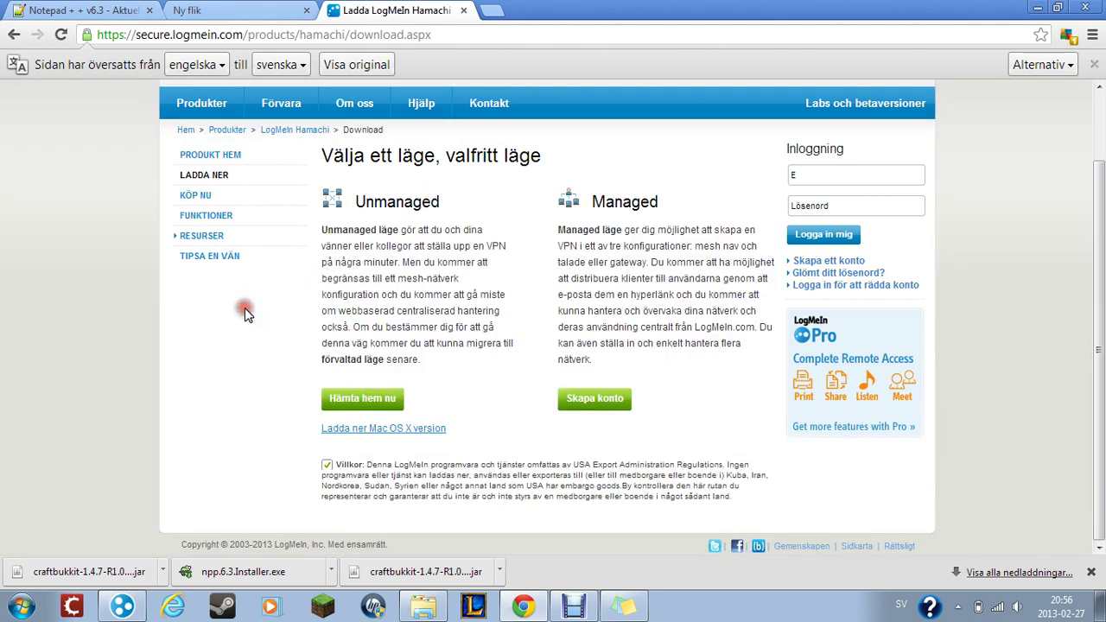
{"action": "double_click", "coordinate": [359, 406]}
{"action": "left_click", "coordinate": [359, 406]}
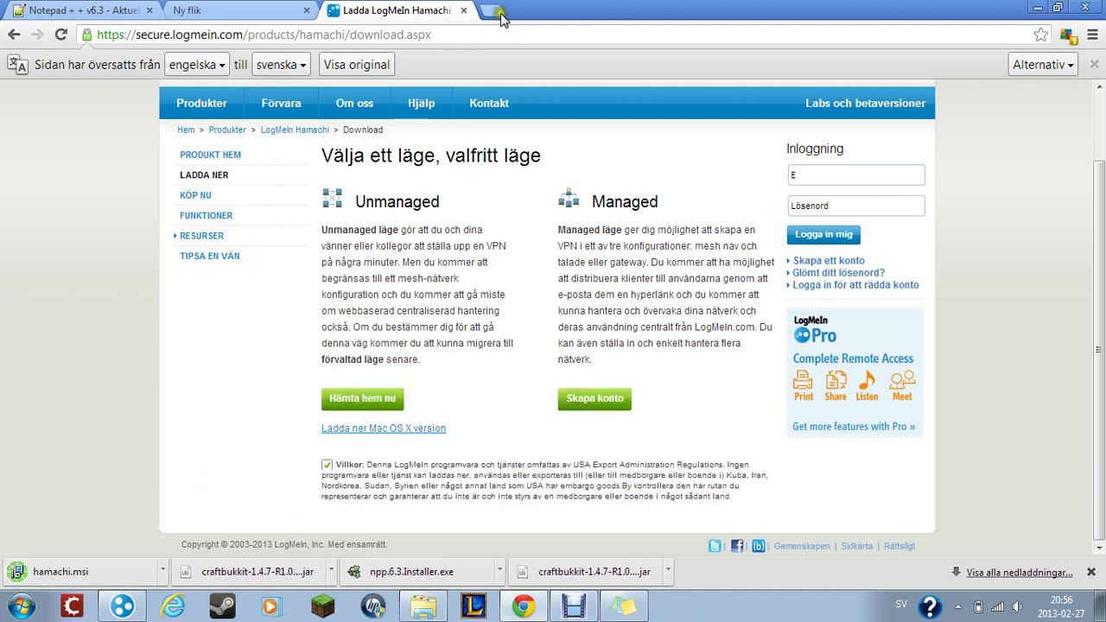
- Minimize Chrome and bring up the Hamachi client
{"action": "double_click", "coordinate": [618, 7]}
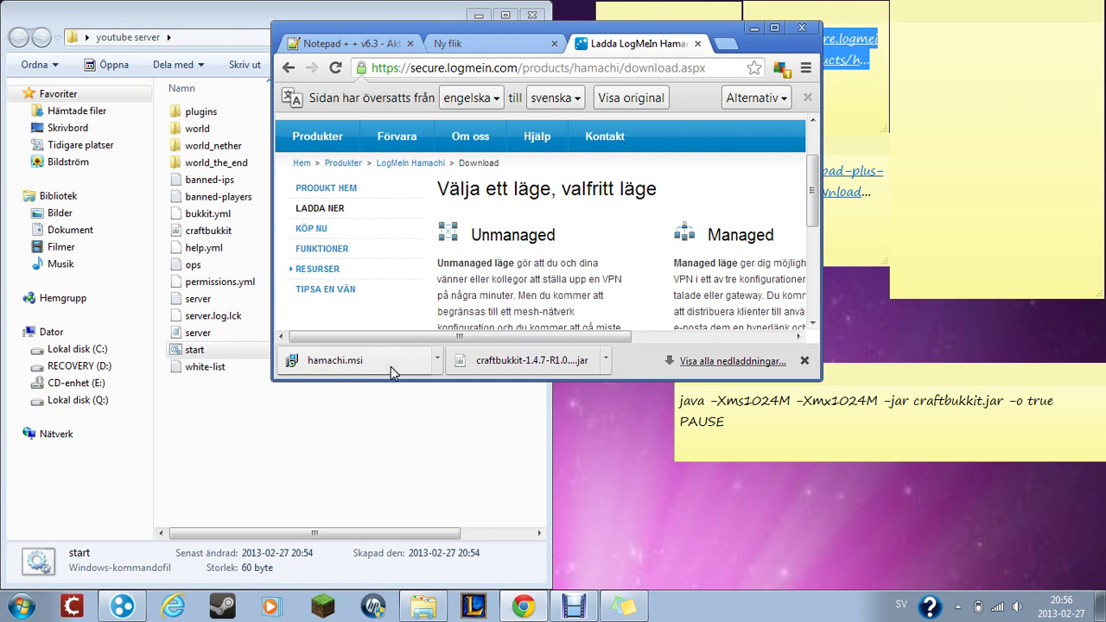
{"action": "left_click", "coordinate": [754, 29]}
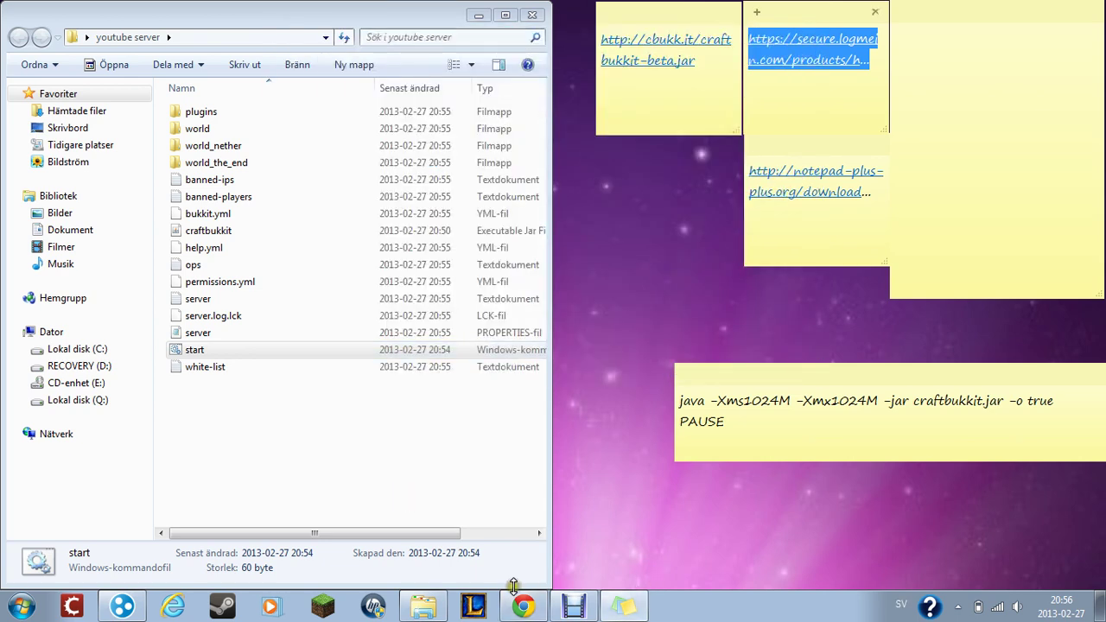
{"action": "left_click", "coordinate": [121, 609]}
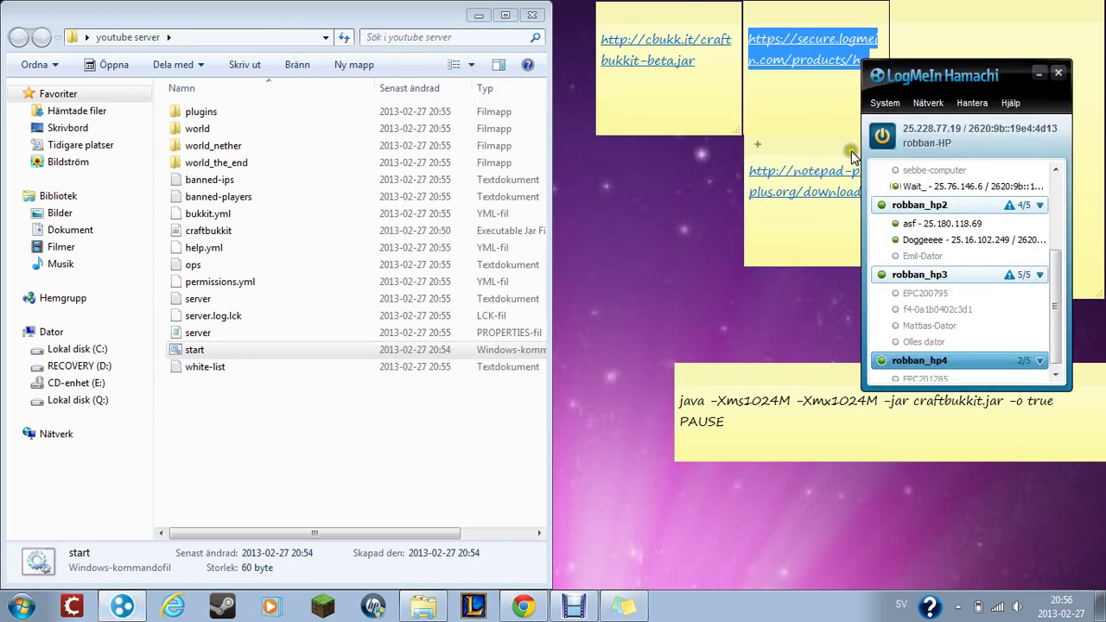
- Bring LogMeIn Hamachi to the front, scroll its network list, and open the Nätverk menu
{"action": "left_click", "coordinate": [879, 151]}
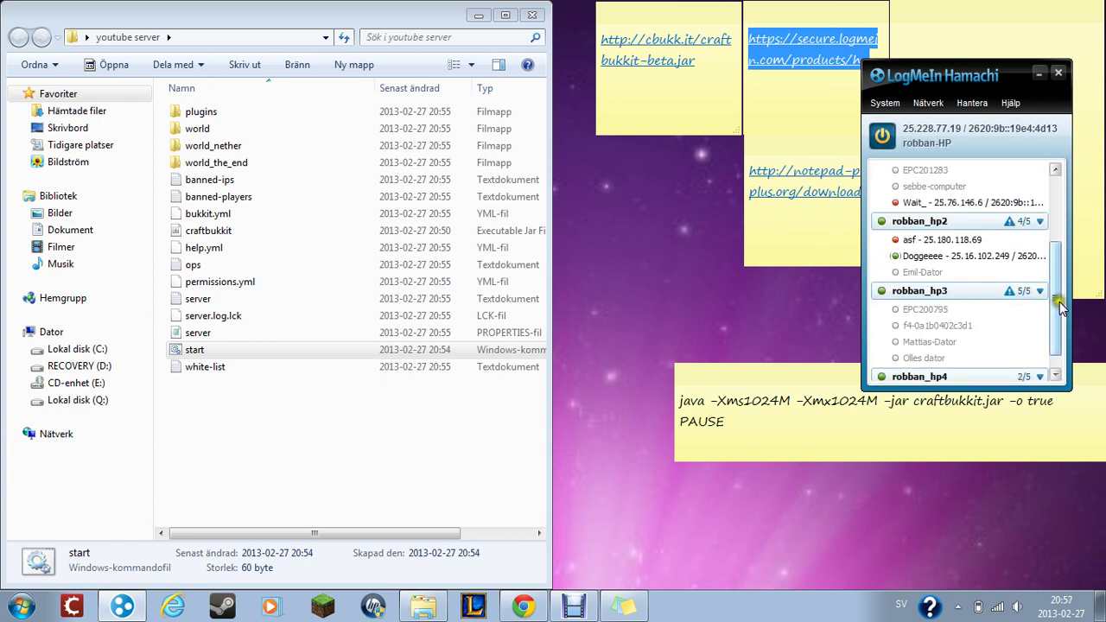
{"action": "scroll", "coordinate": [1060, 303], "scroll_direction": "down", "scroll_amount": 1}
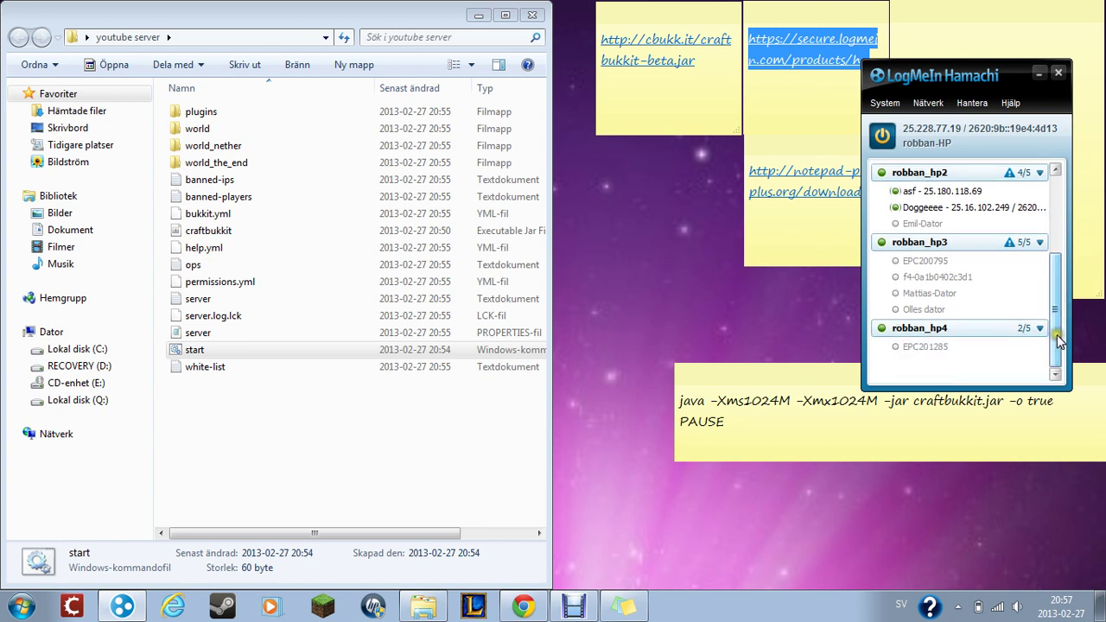
{"action": "left_click", "coordinate": [928, 103]}
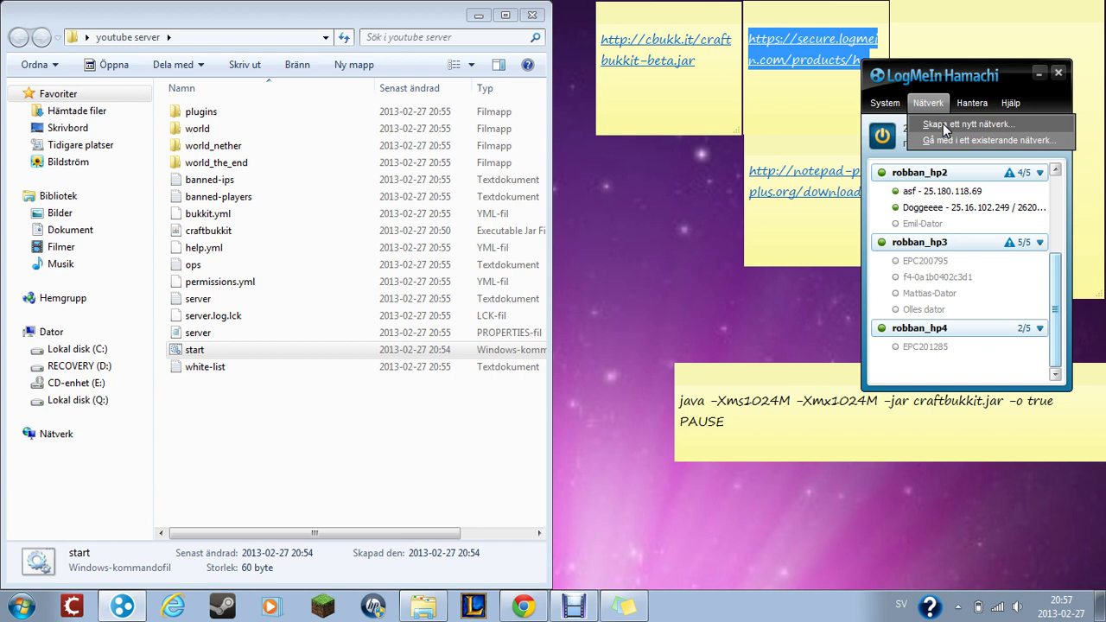
{"action": "left_click", "coordinate": [945, 130]}
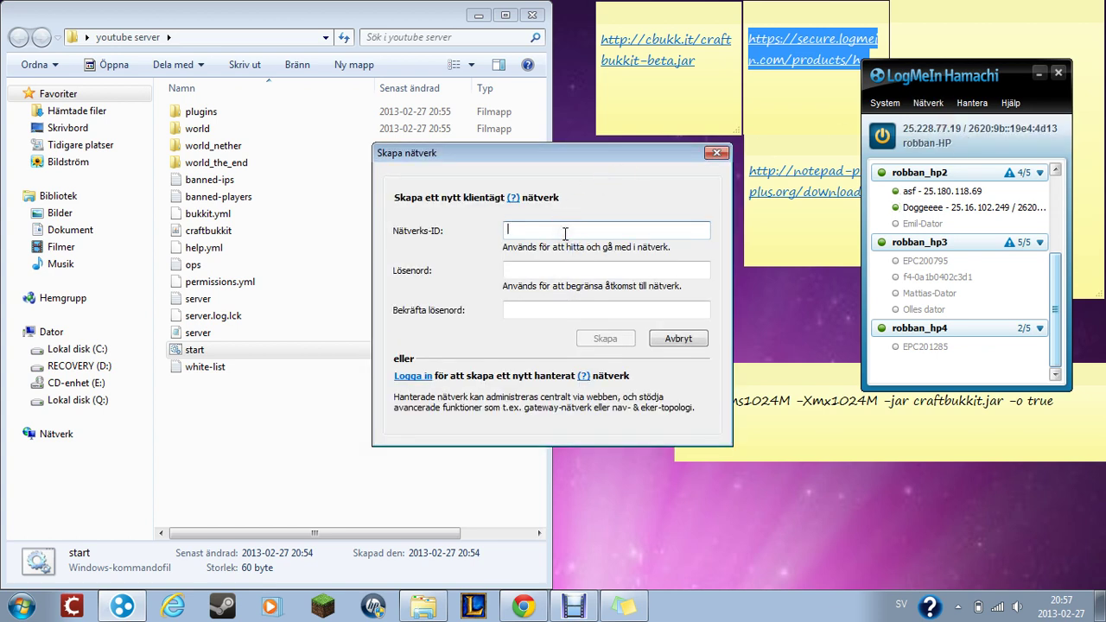
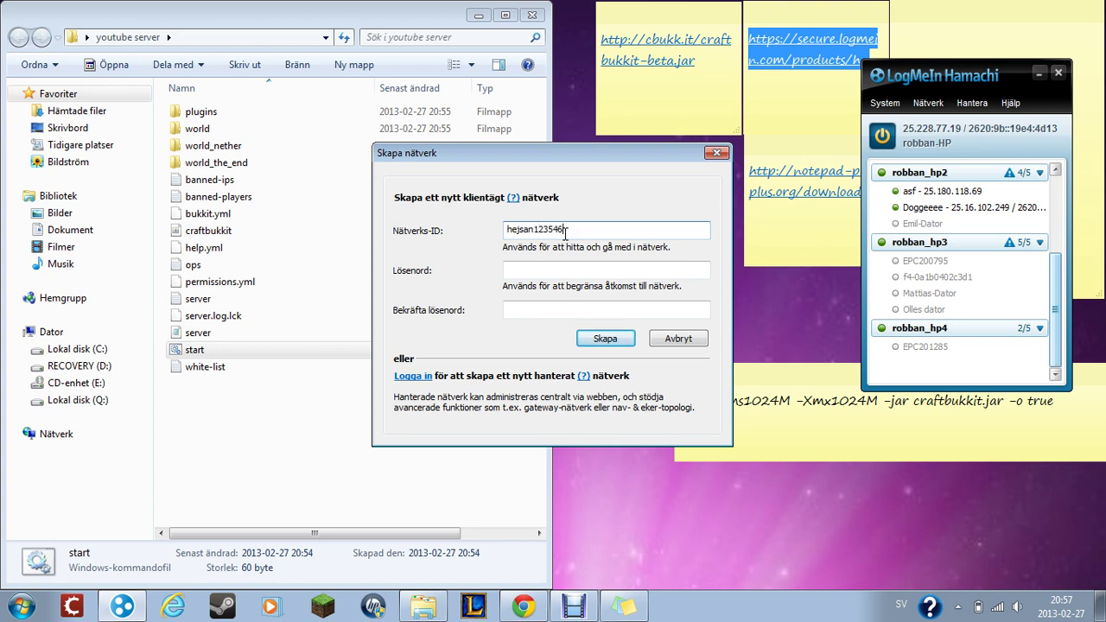
{"action": "left_click", "coordinate": [544, 269]}
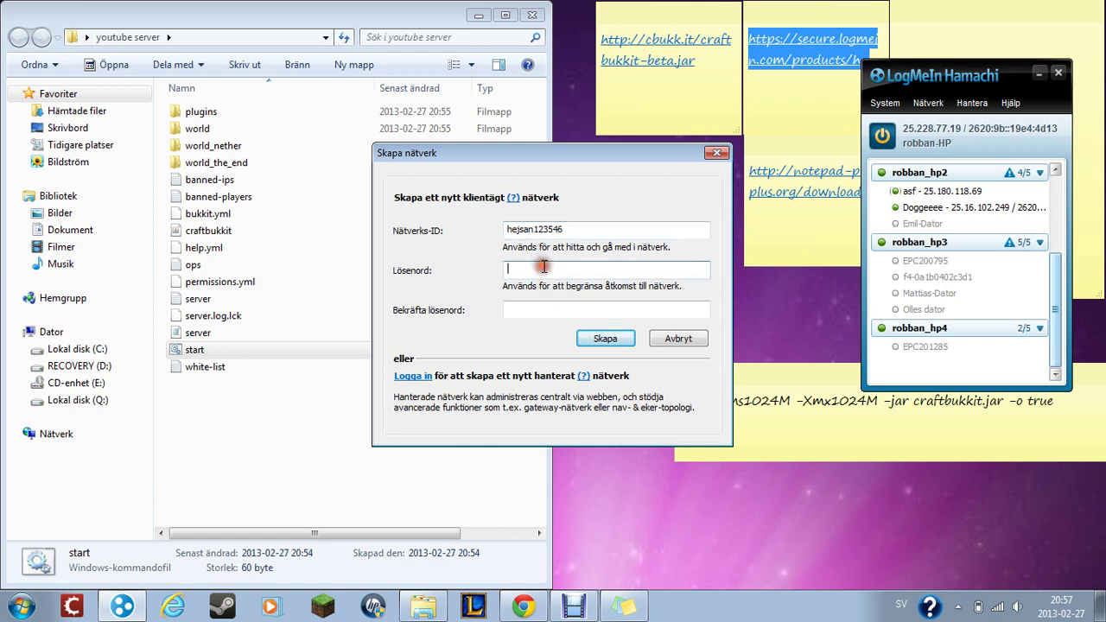
{"action": "left_click", "coordinate": [548, 313]}
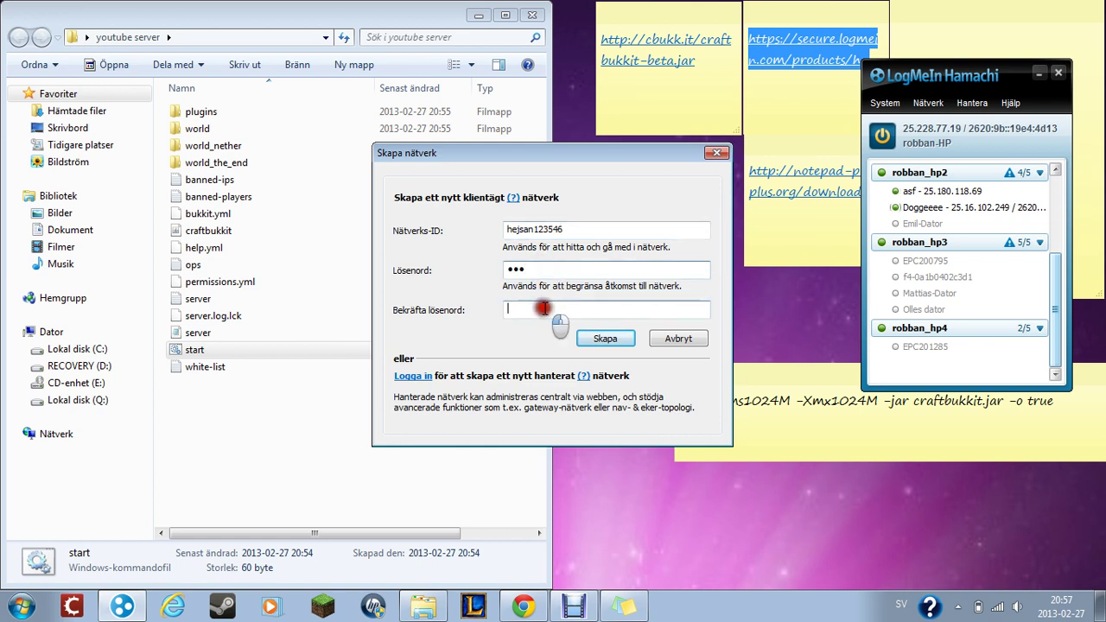
{"action": "left_click", "coordinate": [604, 338]}
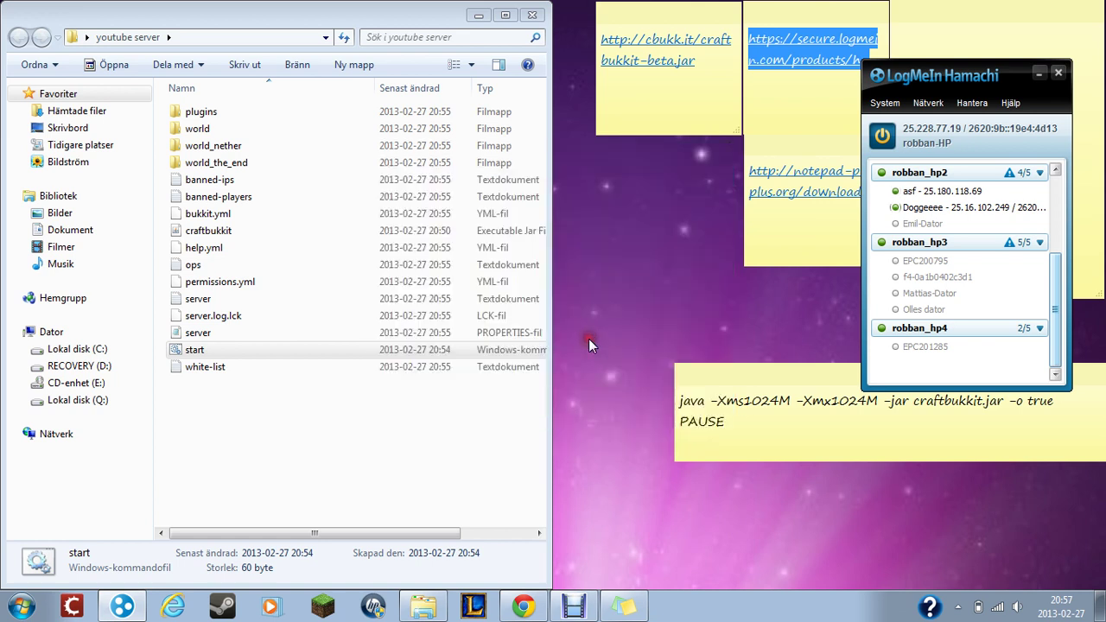
{"action": "scroll", "coordinate": [1042, 277], "scroll_direction": "up", "scroll_amount": 2}
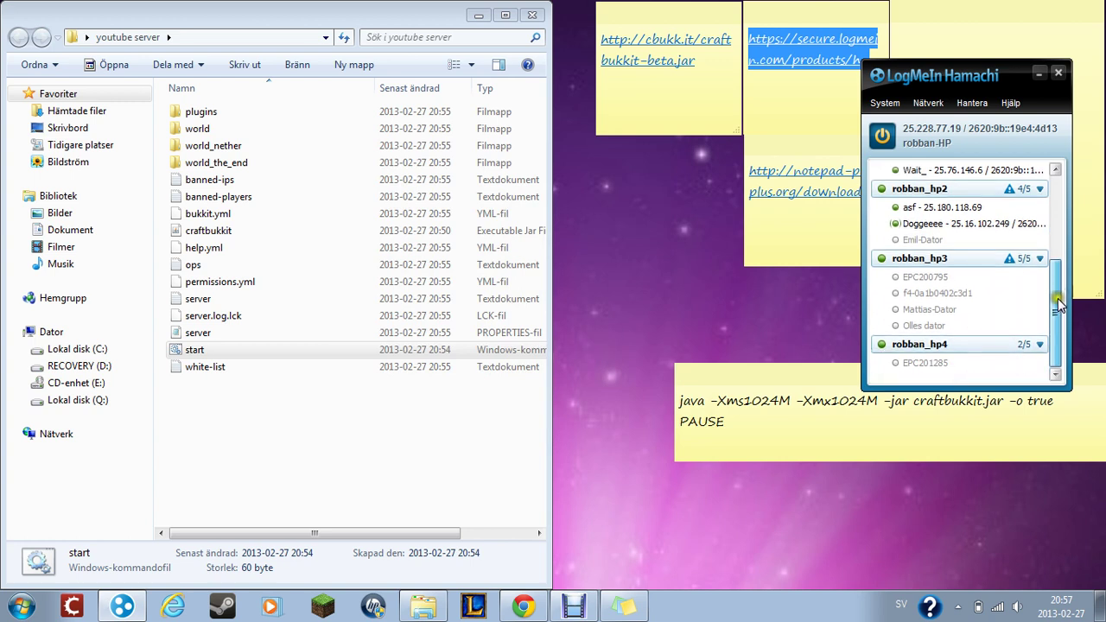
{"action": "scroll", "coordinate": [1039, 250], "scroll_direction": "up", "scroll_amount": 1}
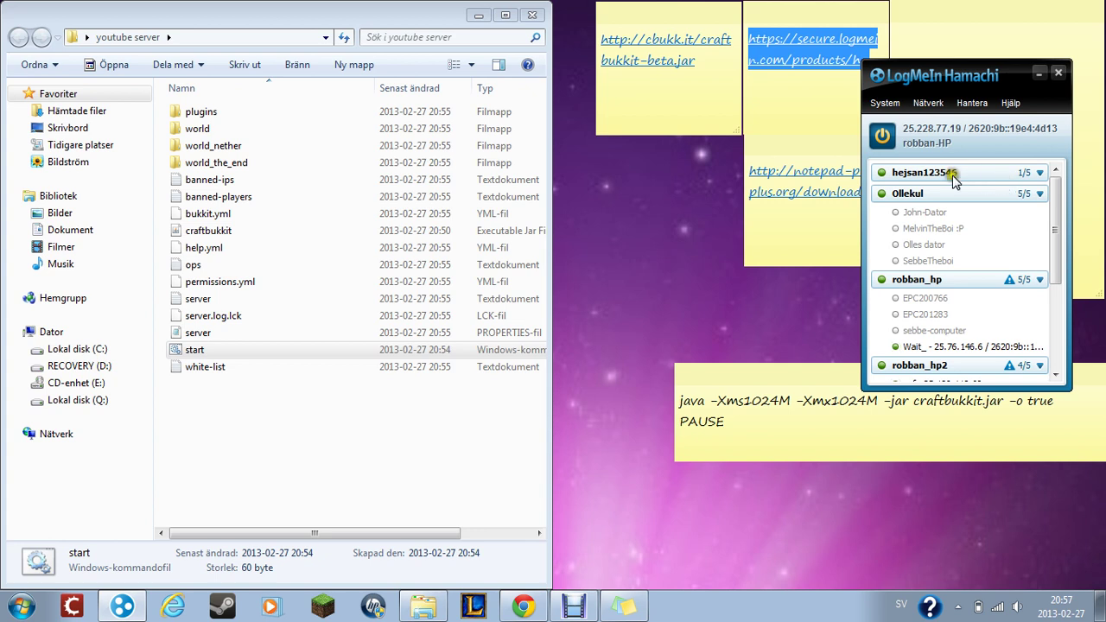
- Copy Hamachi's IPv4 address 25.228.77.19, then select the server properties file in Explorer
{"action": "left_click", "coordinate": [920, 130]}
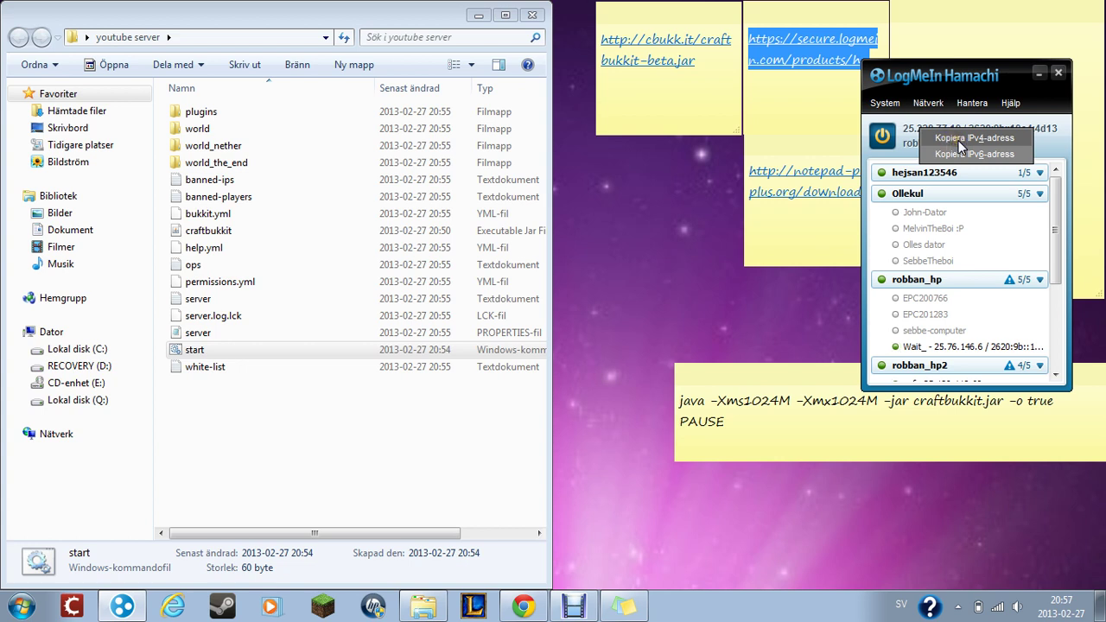
{"action": "left_click", "coordinate": [959, 141]}
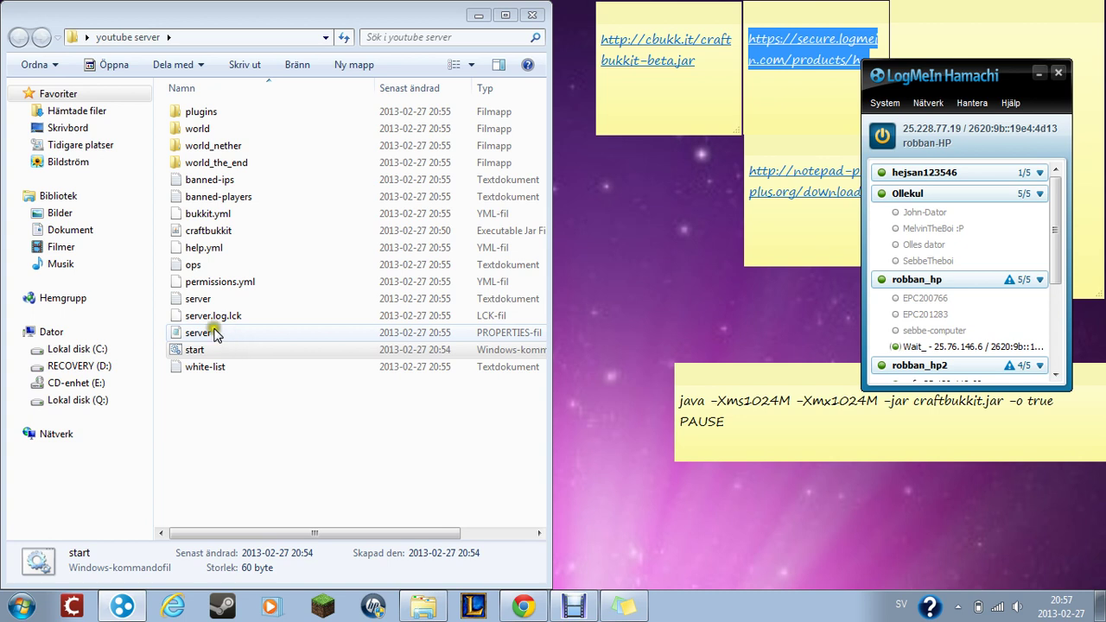
{"action": "left_click_drag", "start_coordinate": [201, 352], "coordinate": [166, 333]}
{"action": "left_click", "coordinate": [168, 334]}
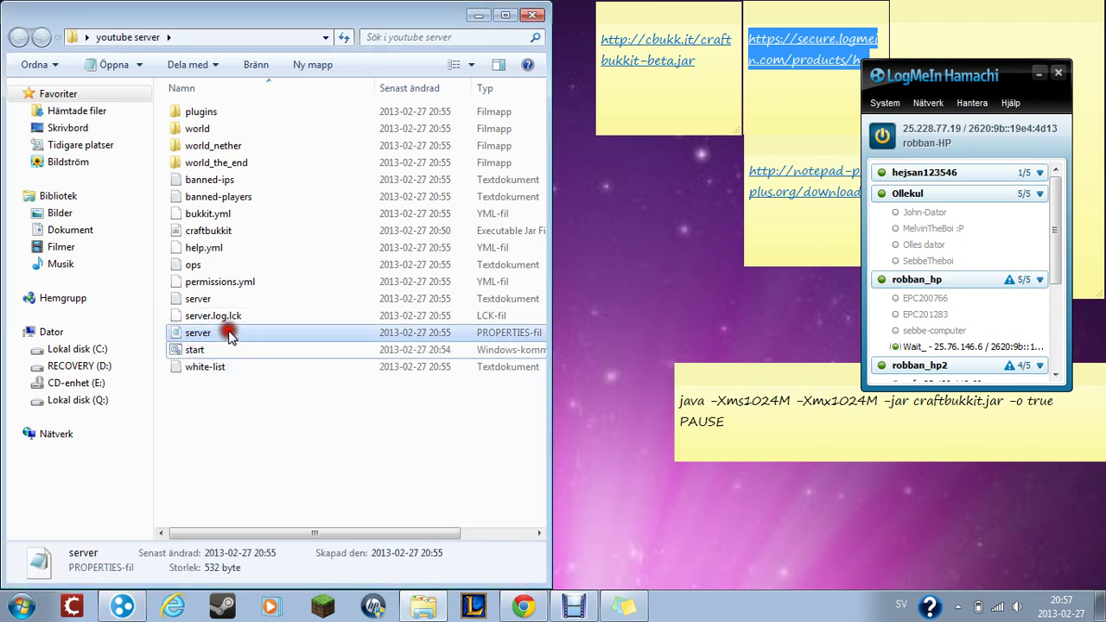
- Open the server properties file and paste 25.228.77.19 after server-ip=
{"action": "double_click", "coordinate": [210, 335]}
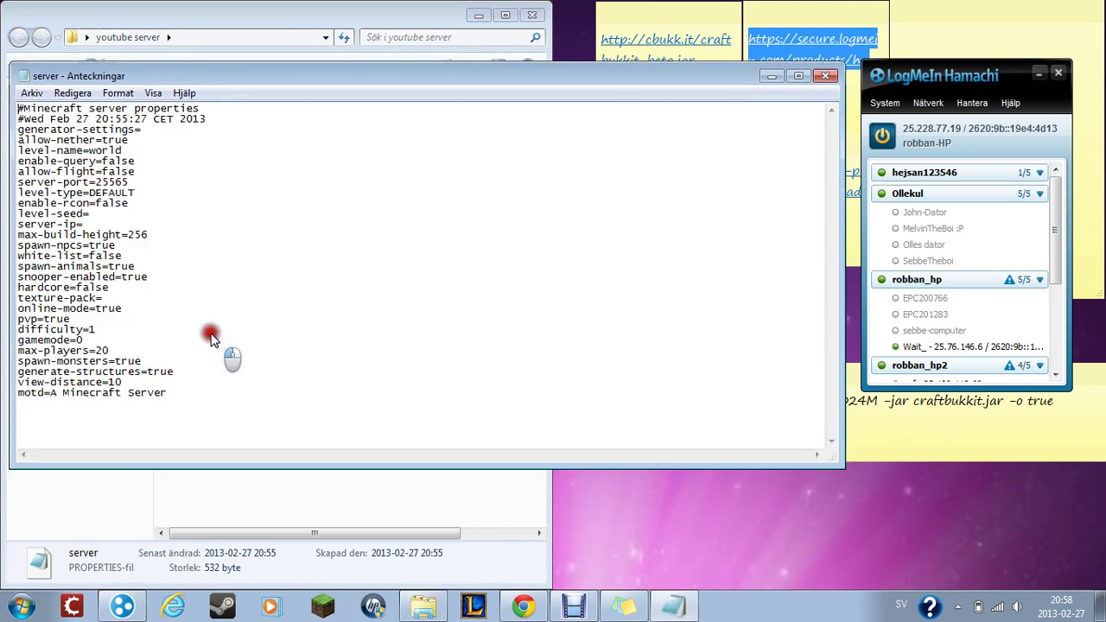
{"action": "left_click", "coordinate": [166, 174]}
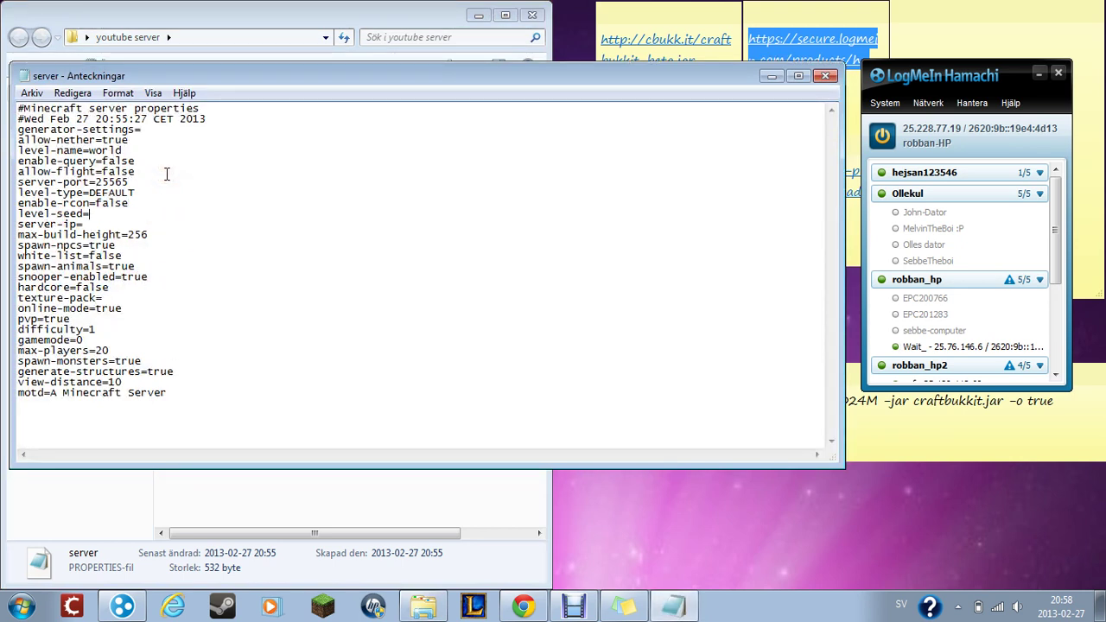
{"action": "key", "text": "Down"}
{"action": "left_click", "coordinate": [92, 224]}
{"action": "type", "text": "25.228.77.19"}
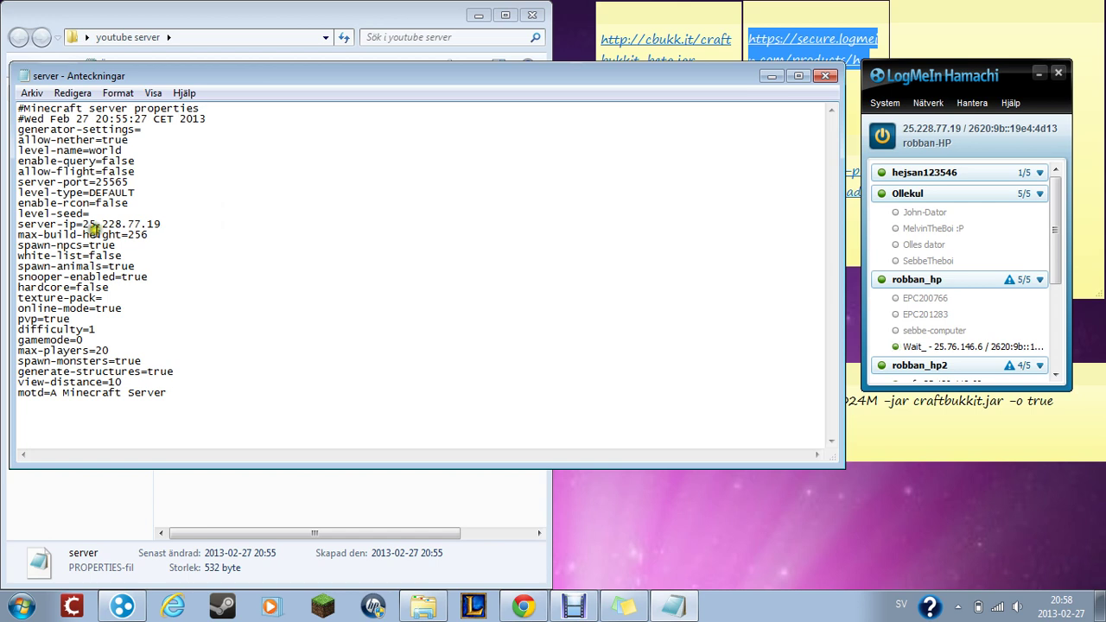
- Save the properties file via Arkiv > Spara and close Notepad
{"action": "left_click", "coordinate": [31, 93]}
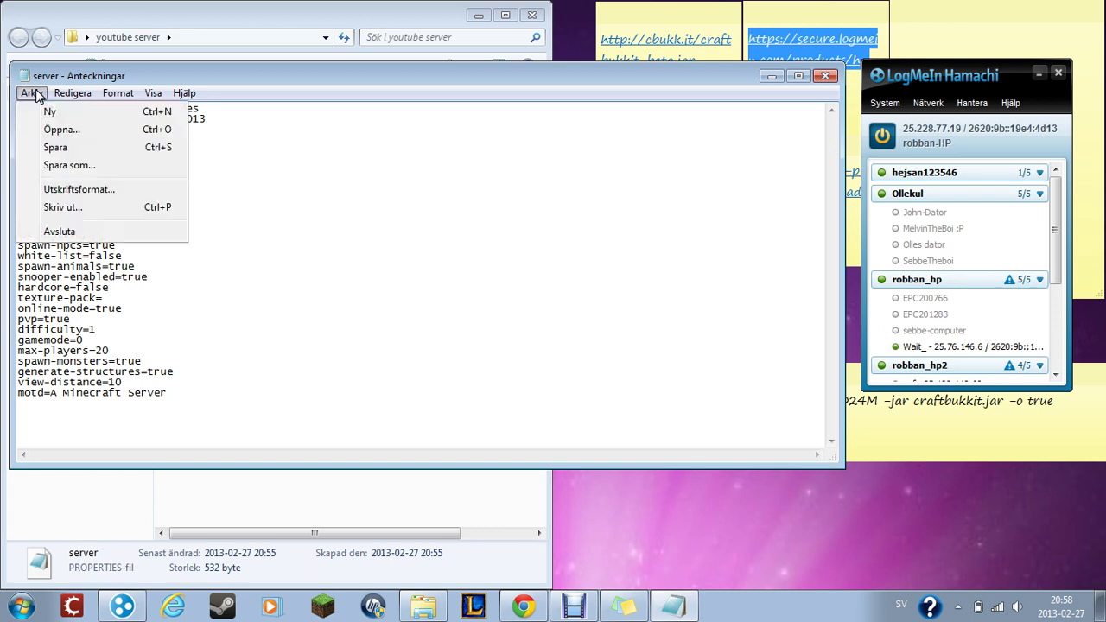
{"action": "left_click", "coordinate": [78, 154]}
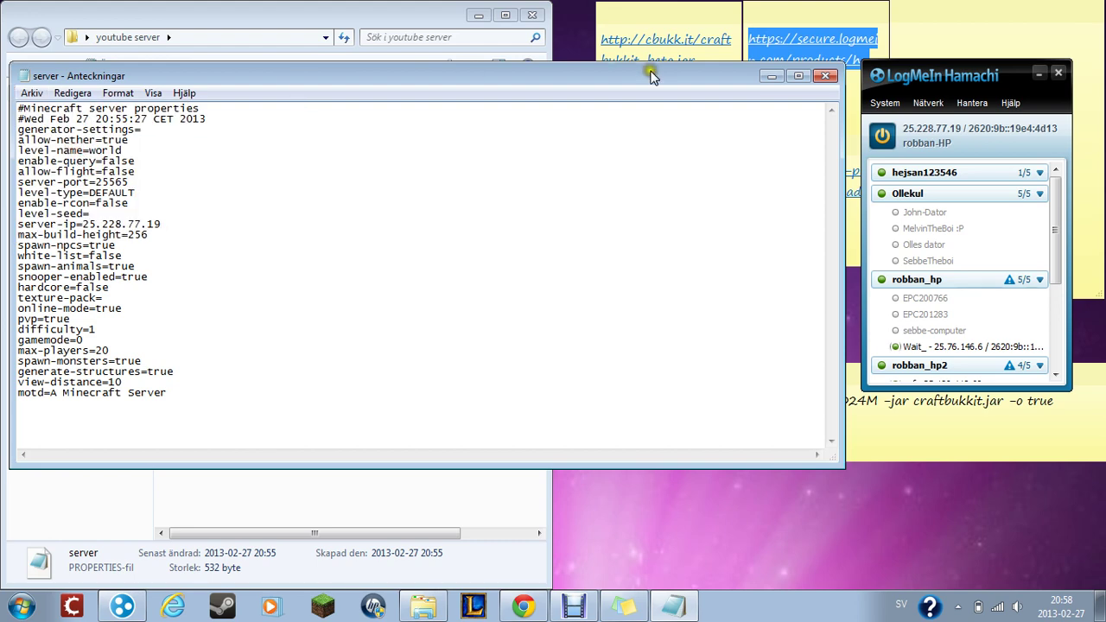
{"action": "left_click", "coordinate": [825, 82]}
{"action": "left_click", "coordinate": [534, 76]}
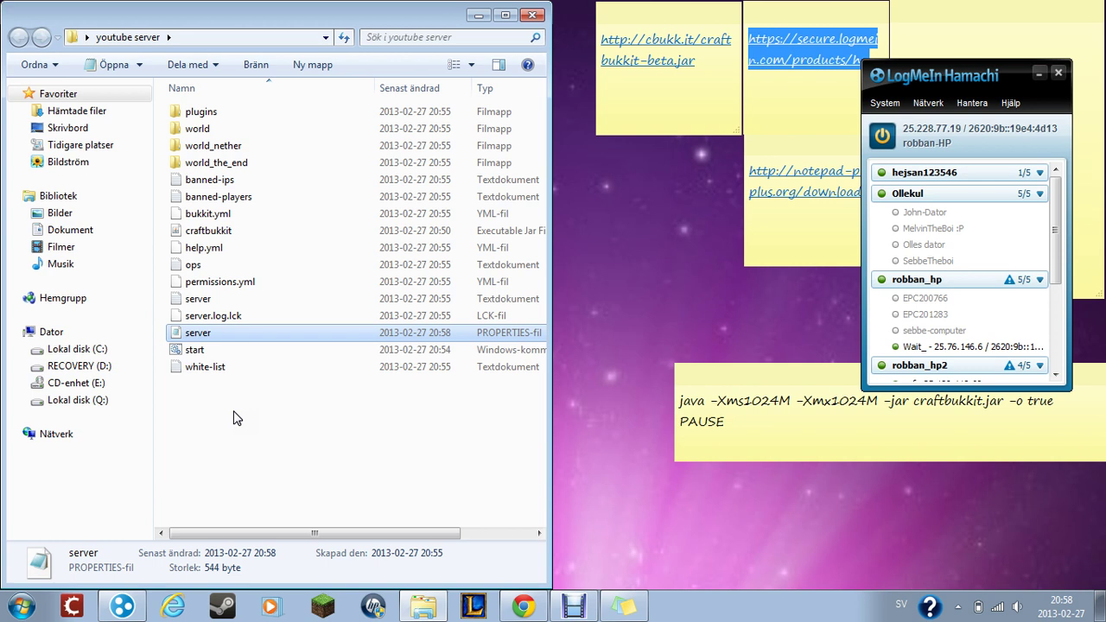
- Run the start script so CraftBukkit loads on 25.228.77.19:25565, then minimize its console
{"action": "left_click", "coordinate": [1039, 77]}
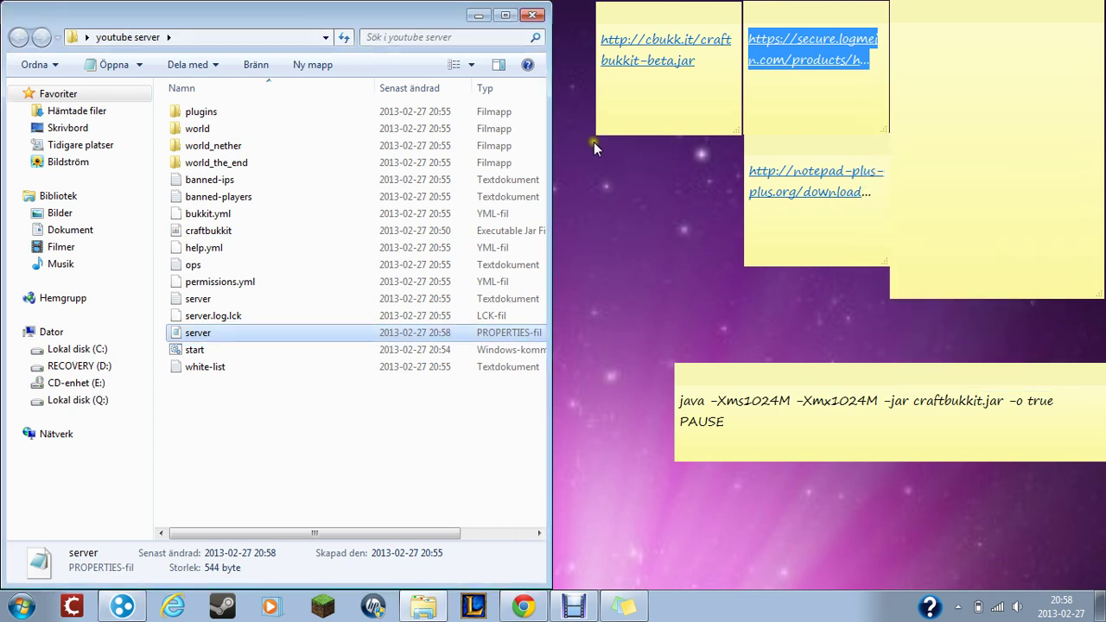
{"action": "double_click", "coordinate": [217, 353]}
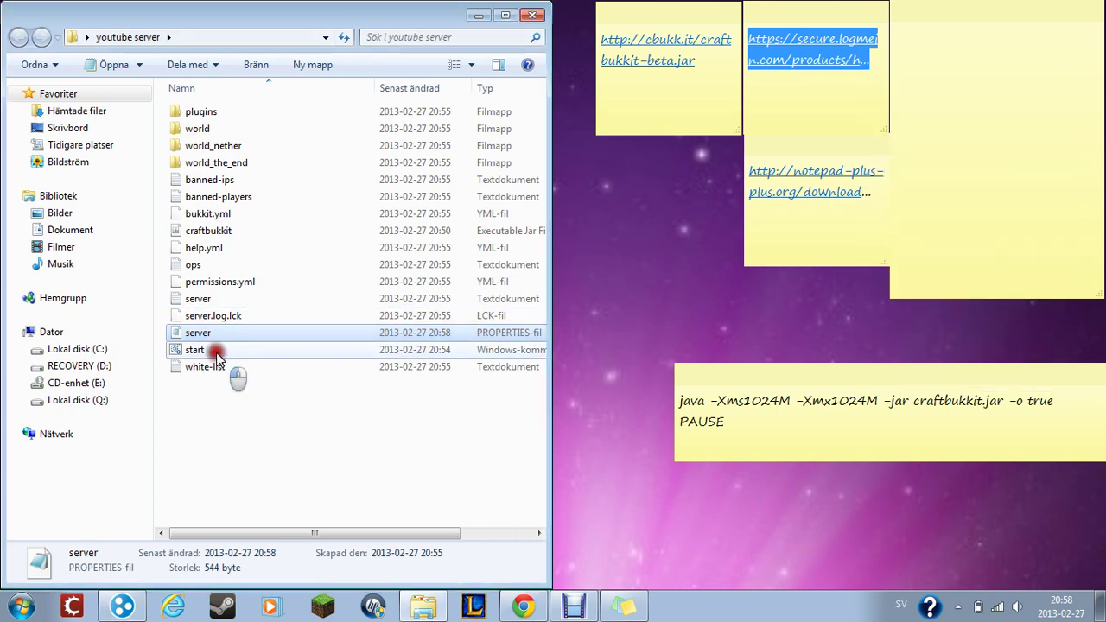
{"action": "left_click", "coordinate": [481, 15]}
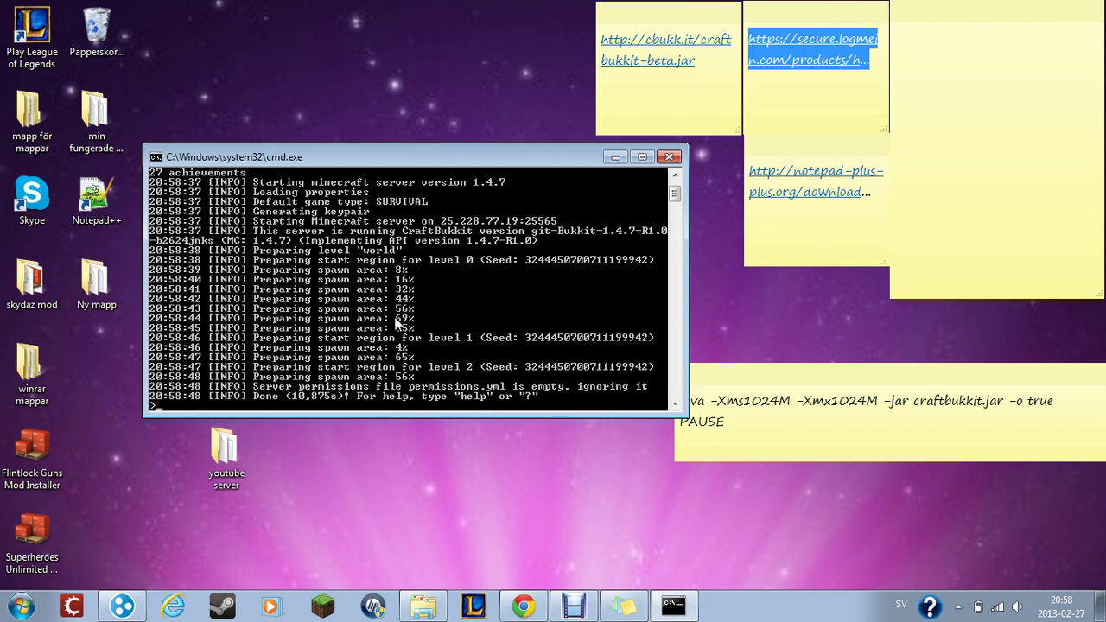
{"action": "left_click", "coordinate": [616, 159]}
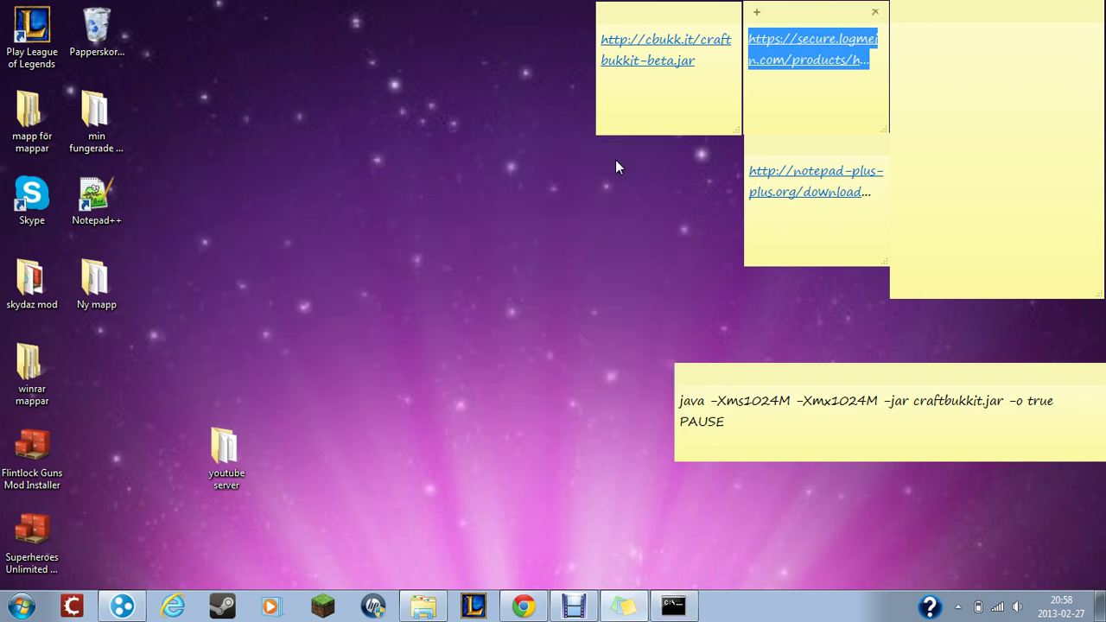
- Log in to the Minecraft launcher with the account password and start Minecraft 1.4.7 with Forge
{"action": "left_click", "coordinate": [322, 598]}
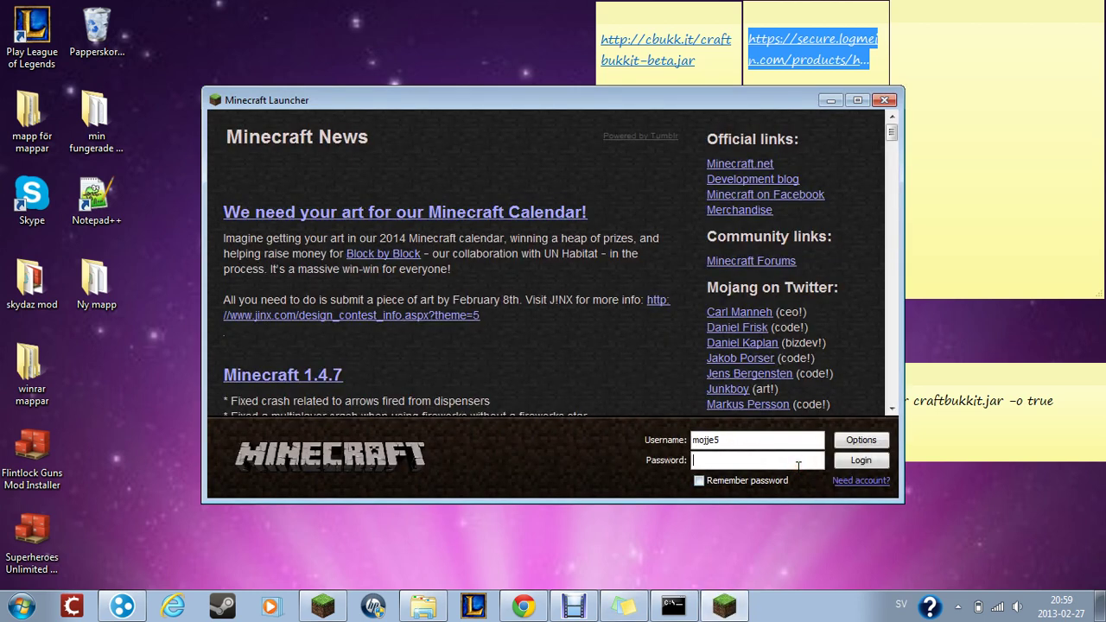
{"action": "type", "text": "•••••••"}
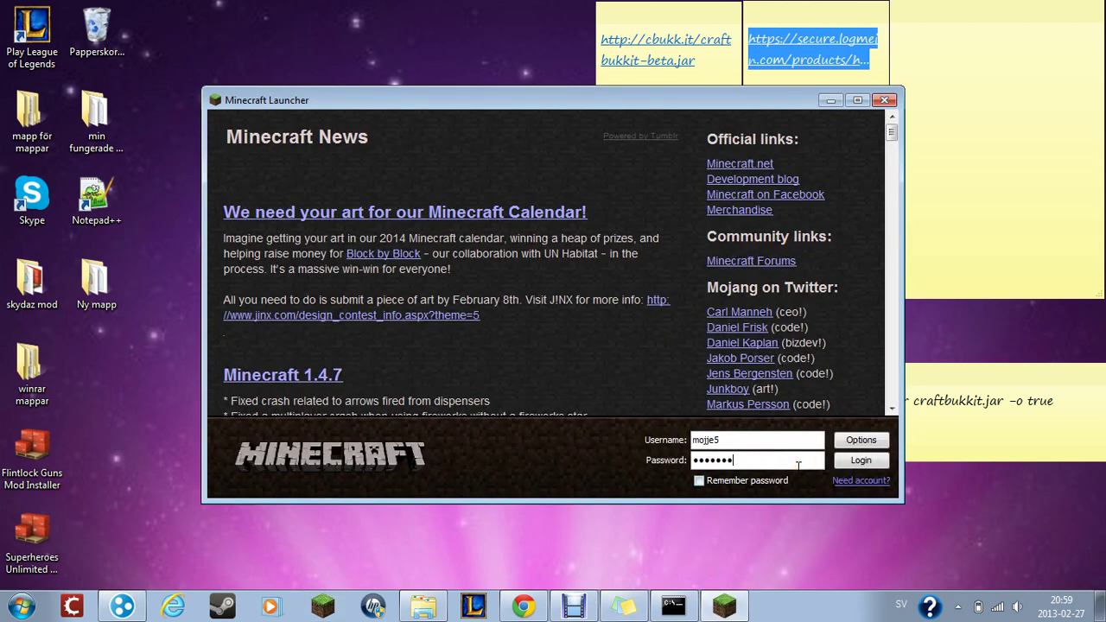
{"action": "left_click", "coordinate": [884, 465]}
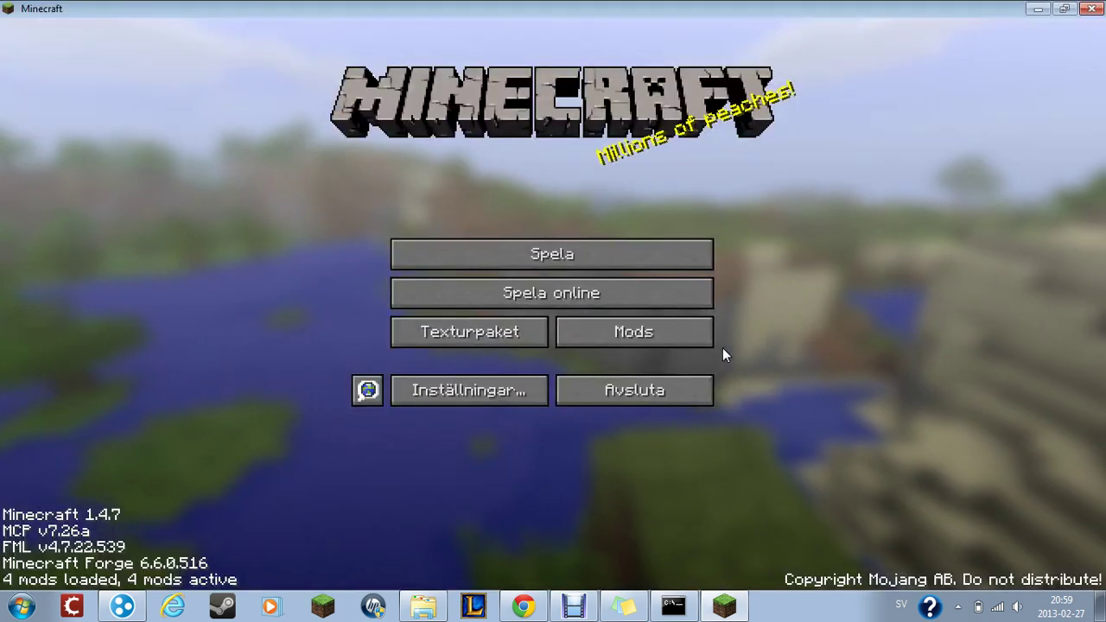
- Delete the old youtube entry from the Spela online server list
{"action": "left_click", "coordinate": [588, 300]}
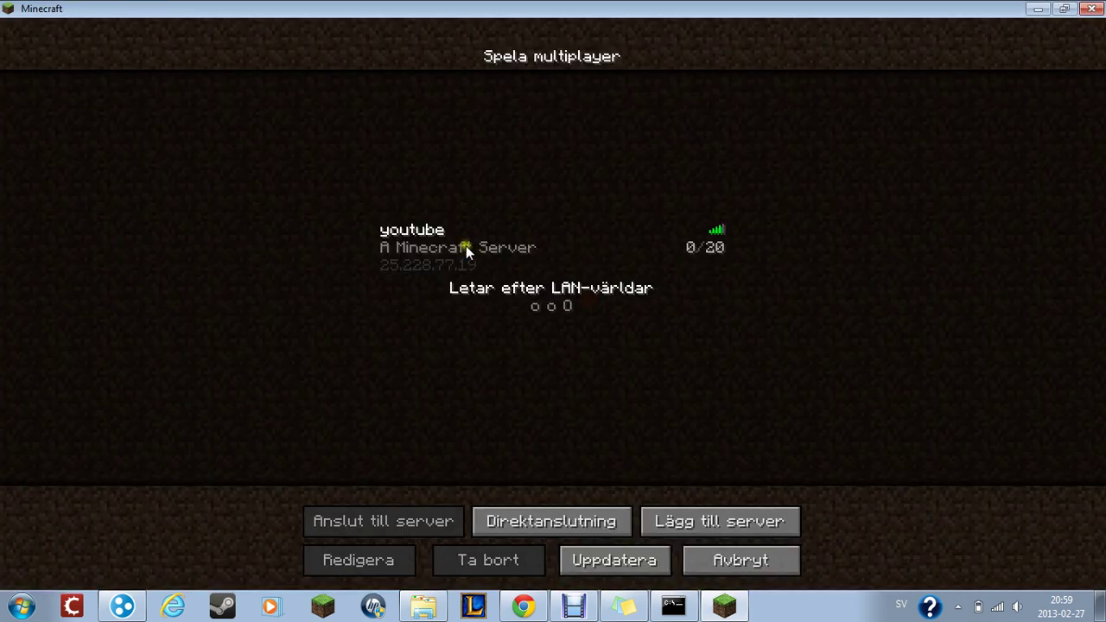
{"action": "left_click", "coordinate": [421, 250]}
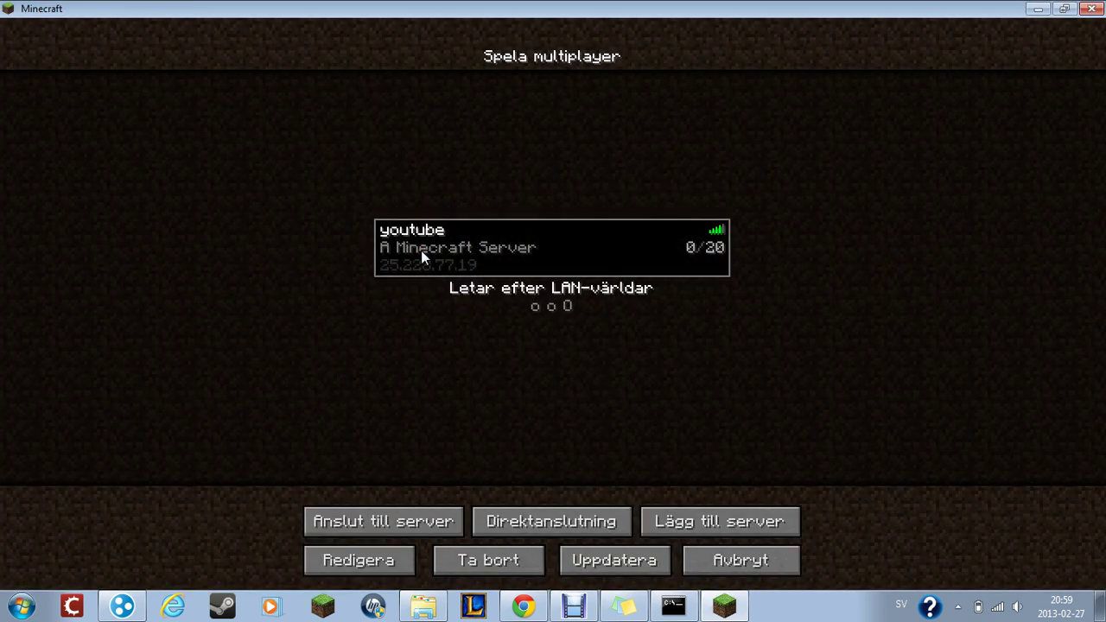
{"action": "left_click", "coordinate": [458, 567]}
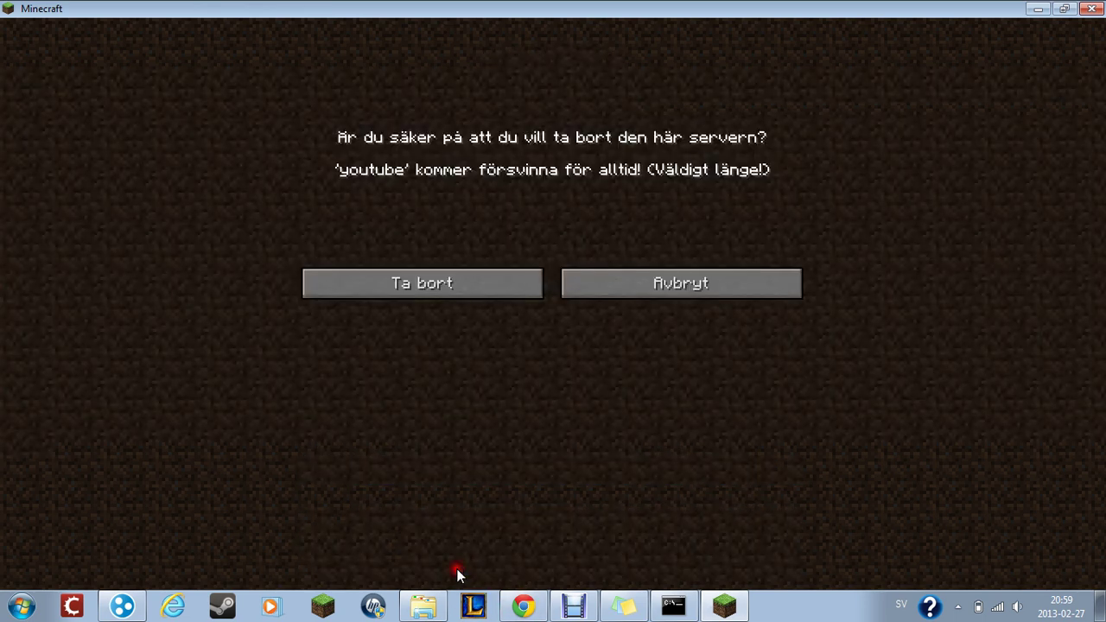
{"action": "left_click", "coordinate": [411, 288]}
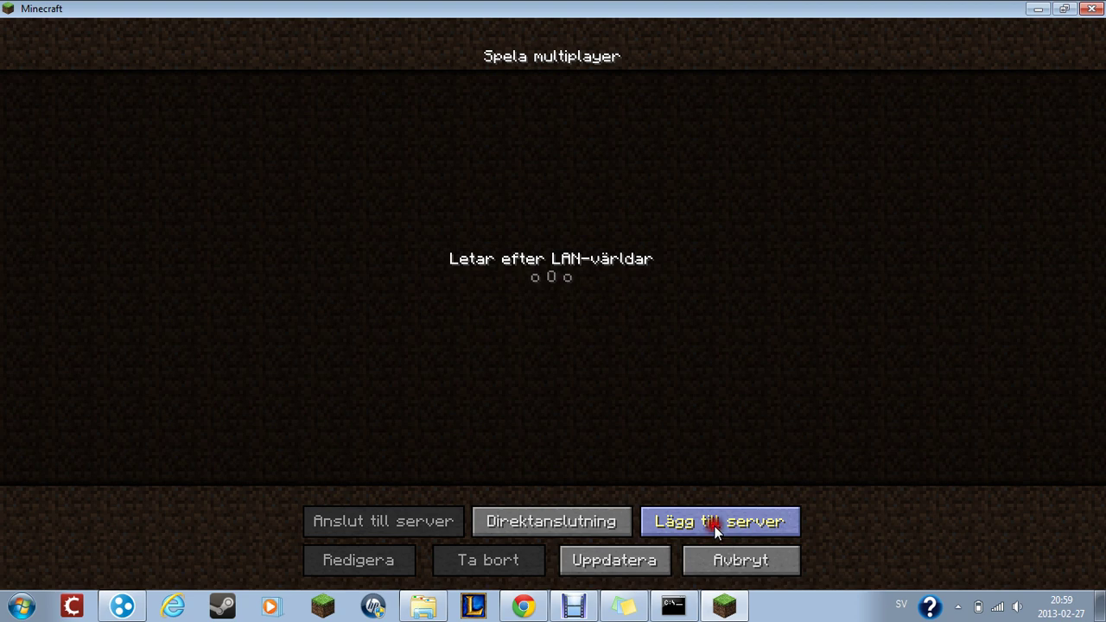
- Add a new server, replacing the default name Minecraftserver with youtube
{"action": "left_click", "coordinate": [715, 526]}
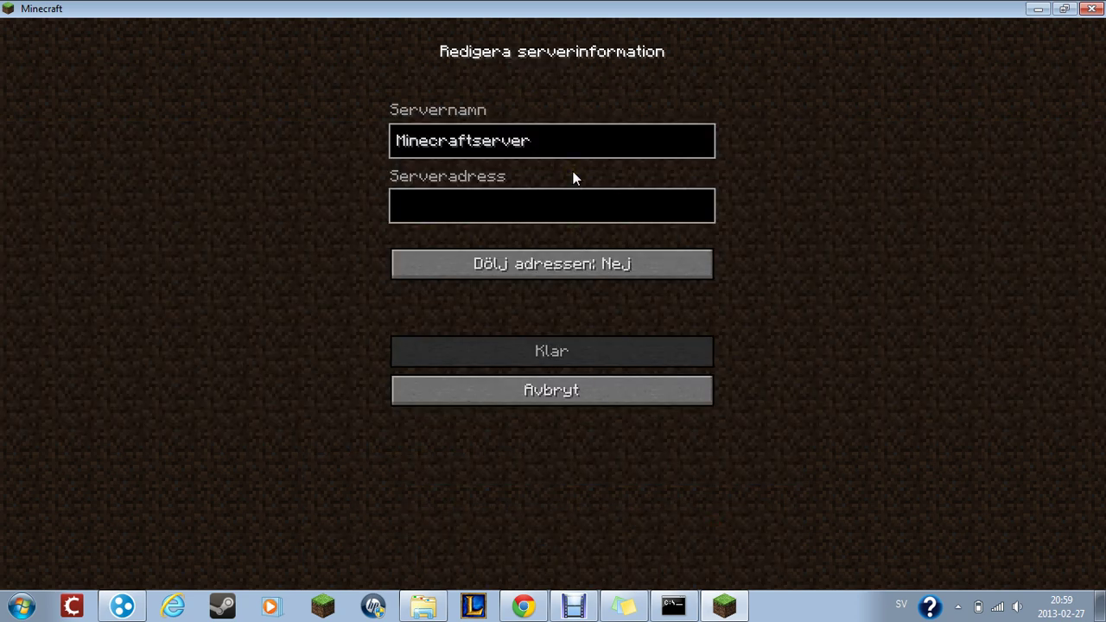
{"action": "key", "text": "BackSpace"}
{"action": "key", "text": "BackSpace"}
{"action": "key", "text": "BackSpace"}
{"action": "key", "text": "BackSpace"}
{"action": "key", "text": "BackSpace"}
{"action": "key", "text": "BackSpace"}
{"action": "key", "text": "BackSpace"}
{"action": "key", "text": "BackSpace"}
{"action": "key", "text": "BackSpace"}
{"action": "key", "text": "BackSpace"}
{"action": "key", "text": "BackSpace"}
{"action": "key", "text": "BackSpace"}
{"action": "key", "text": "BackSpace"}
{"action": "key", "text": "BackSpace"}
{"action": "key", "text": "BackSpace"}
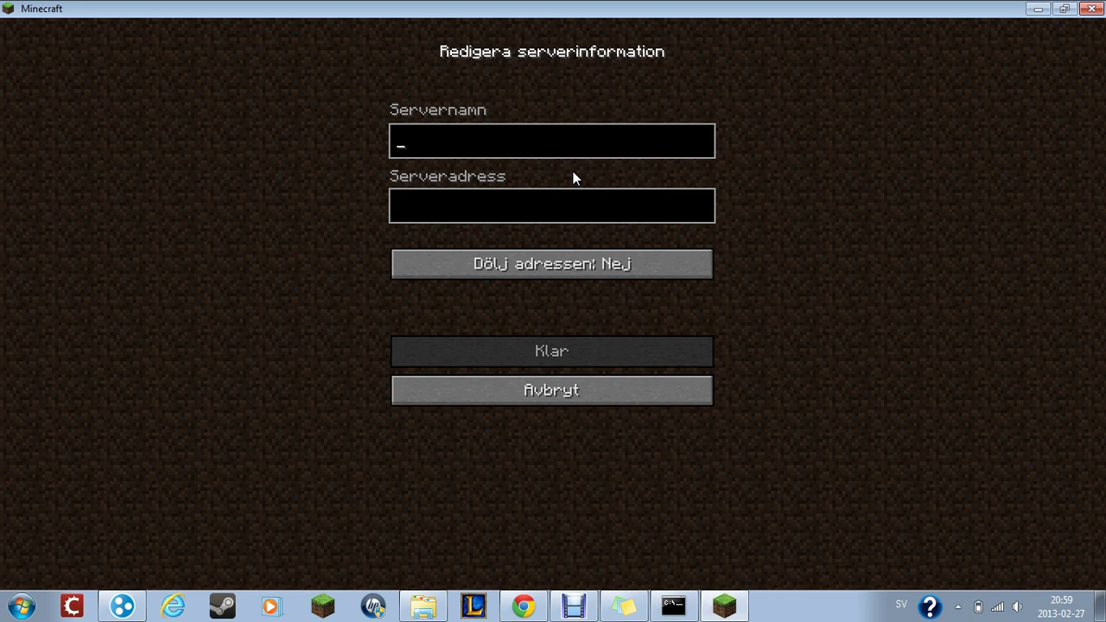
{"action": "type", "text": "youtube"}
{"action": "left_click", "coordinate": [565, 201]}
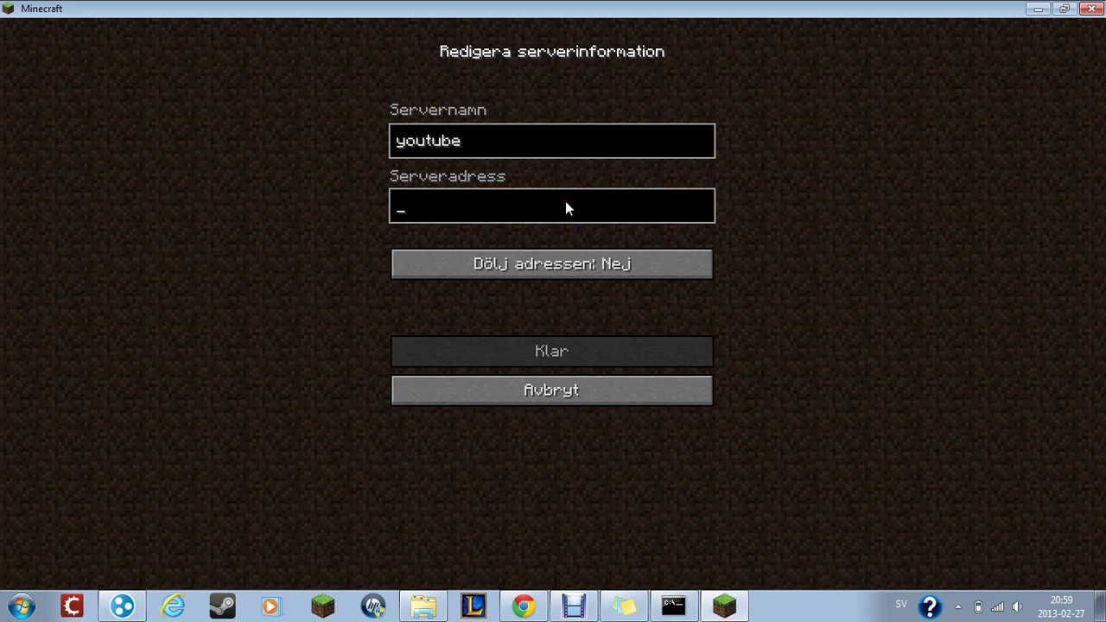